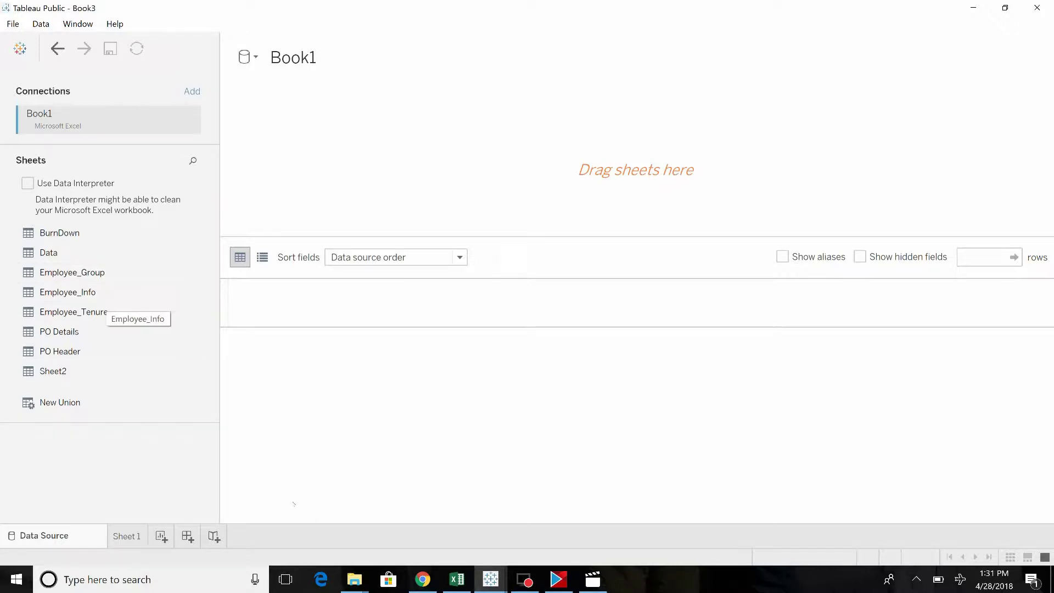
- In Excel's Book1, review the Employee_Group, Employee_Info and Employee_Tenure sheets
left_click(440, 571)
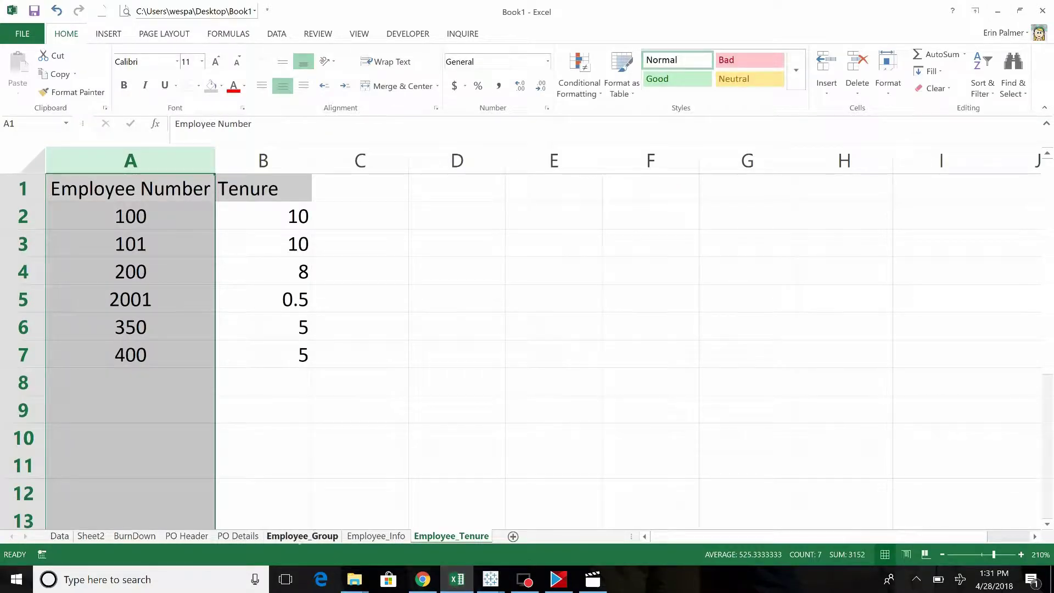
left_click(305, 535)
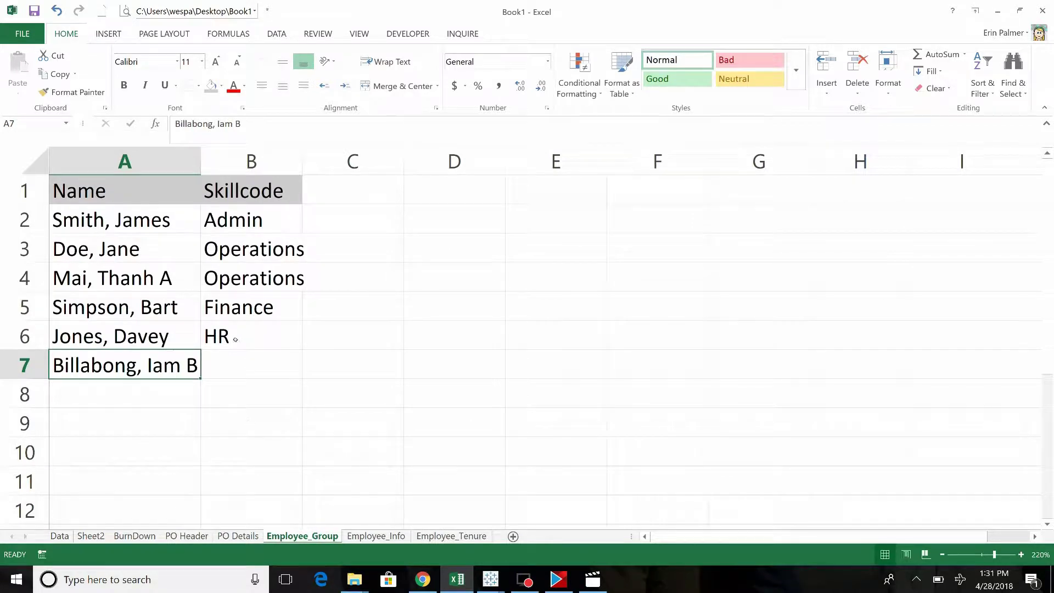
left_click(367, 537)
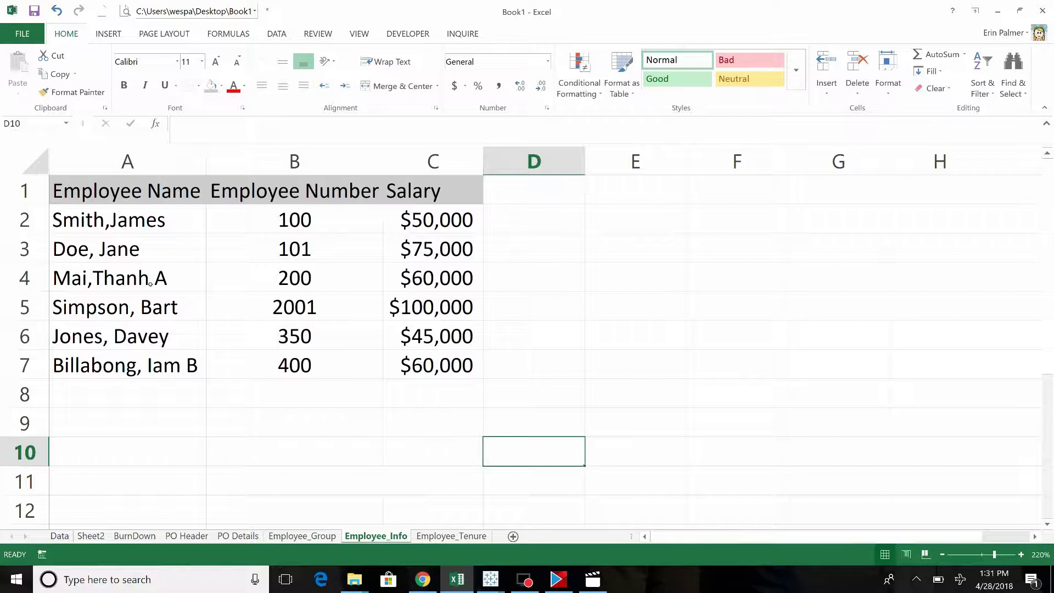
left_click(449, 535)
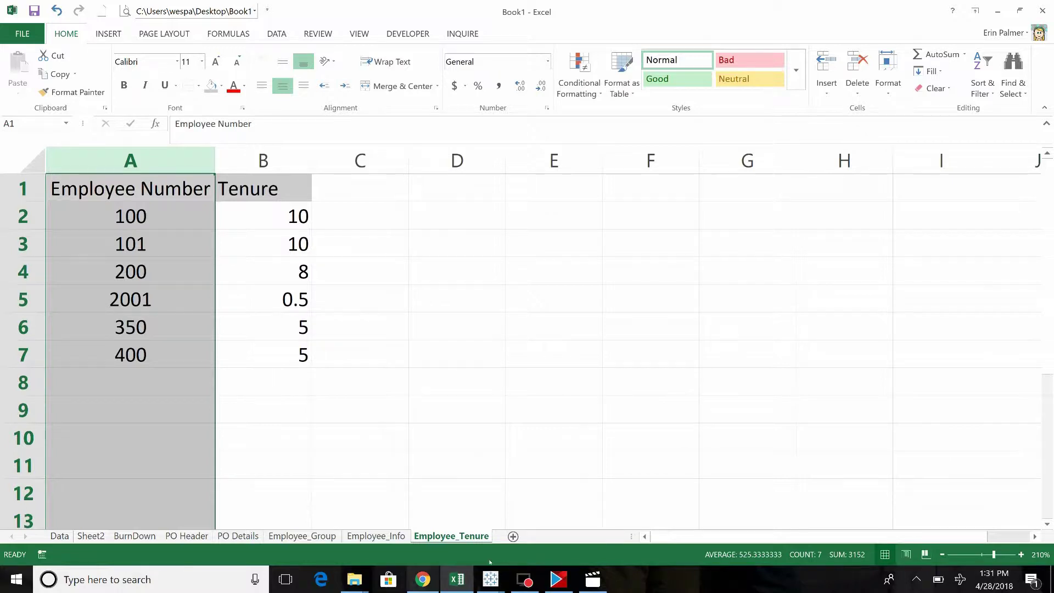
mouse_move(560, 586)
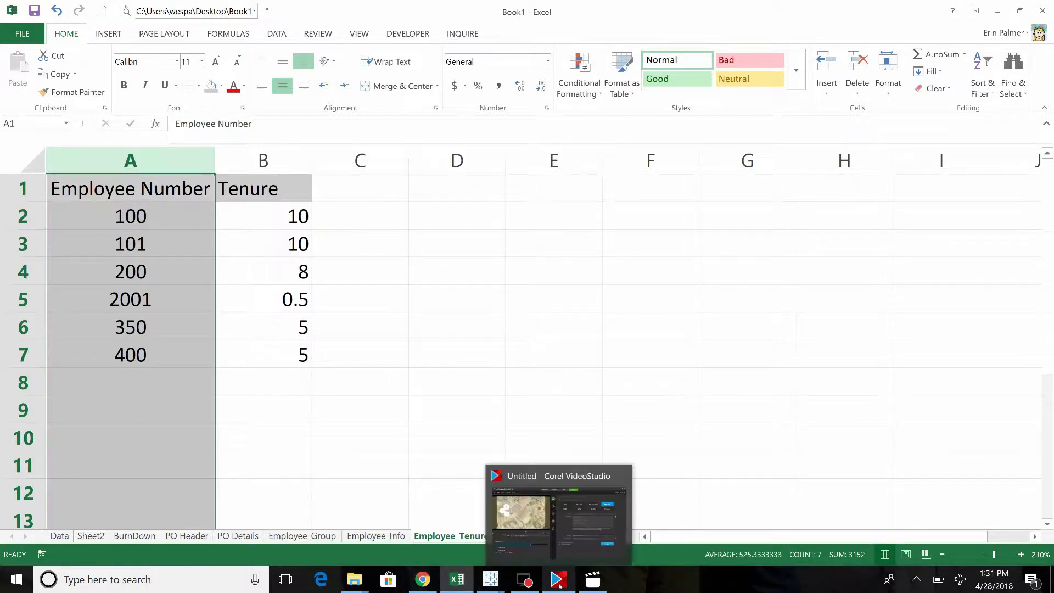
left_click(522, 583)
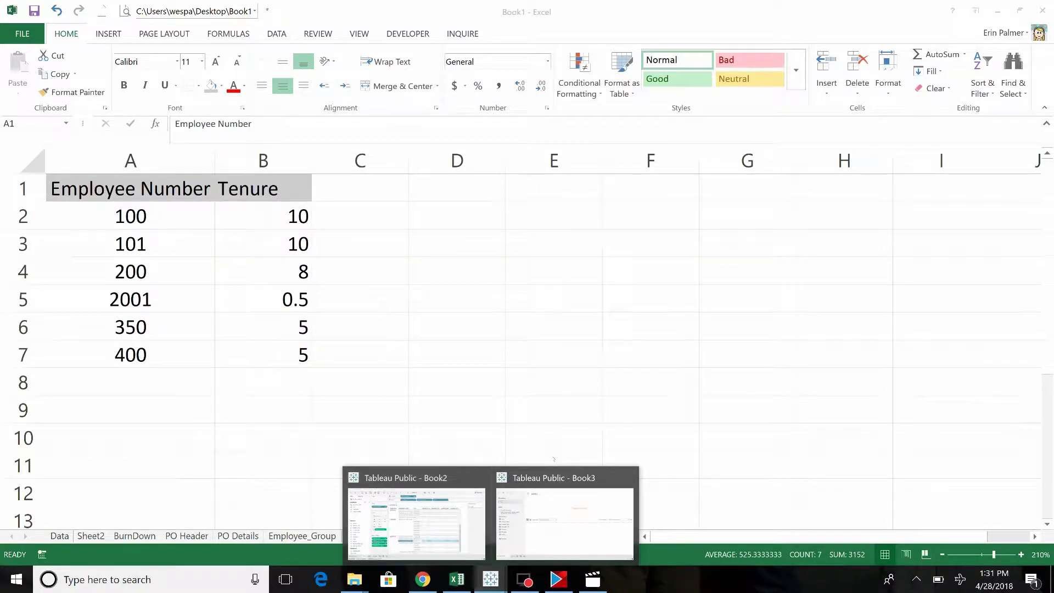
- In Tableau Book3, place Employee_Group and then Employee_Info on the data canvas
left_click(563, 480)
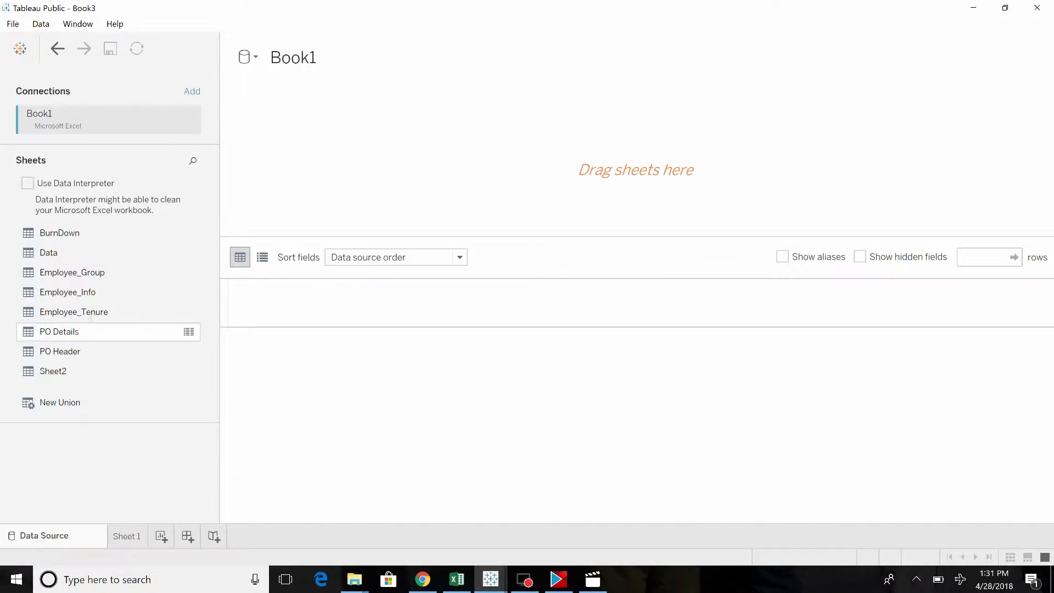
left_click_drag(47, 272, 247, 205)
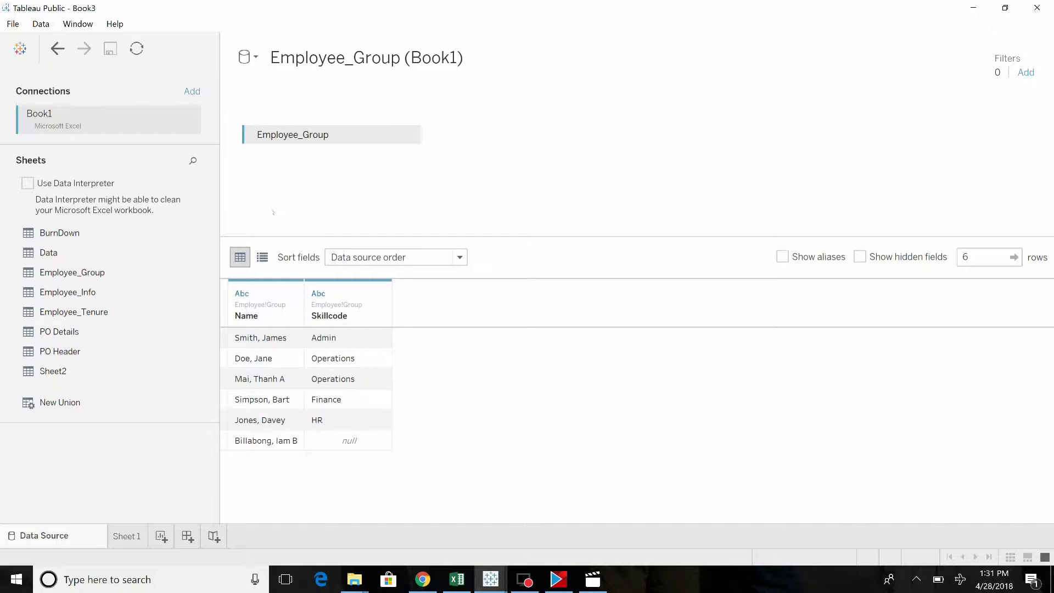
left_click_drag(55, 293, 494, 141)
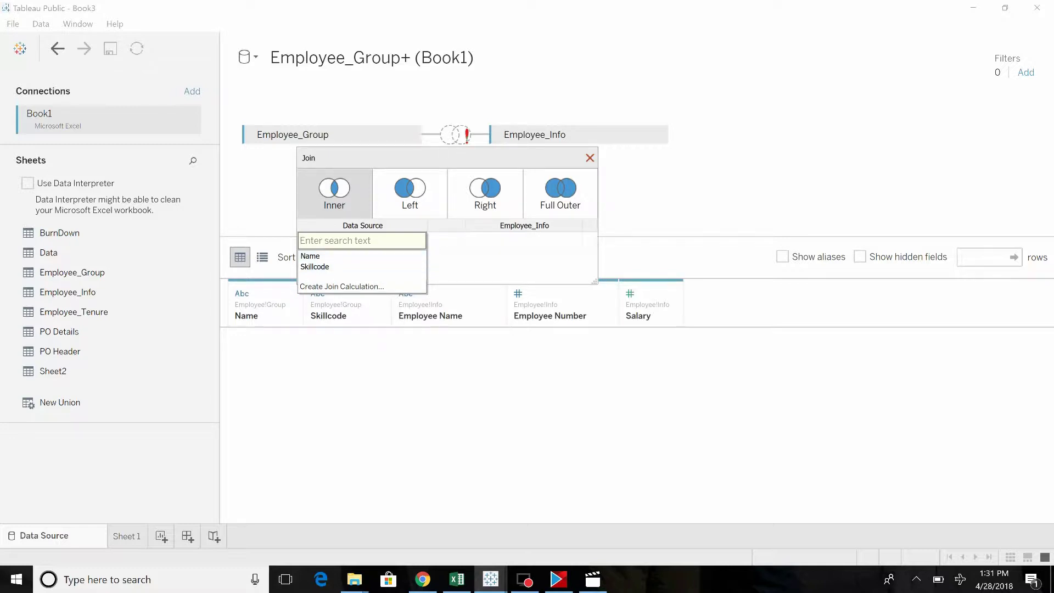
- Set the inner join clause to Name = Employee Name
left_click(324, 258)
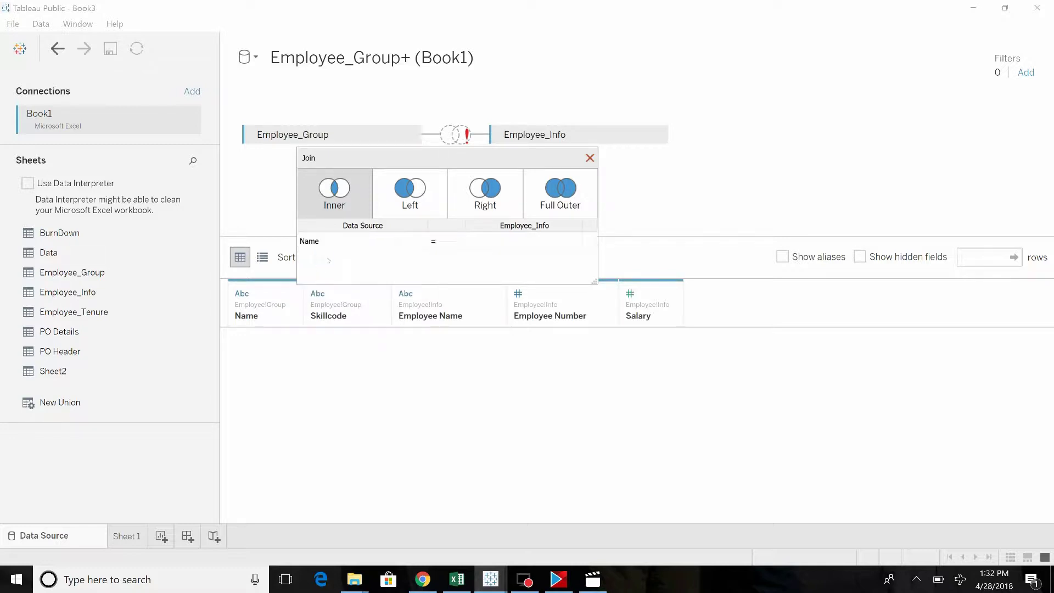
left_click(568, 240)
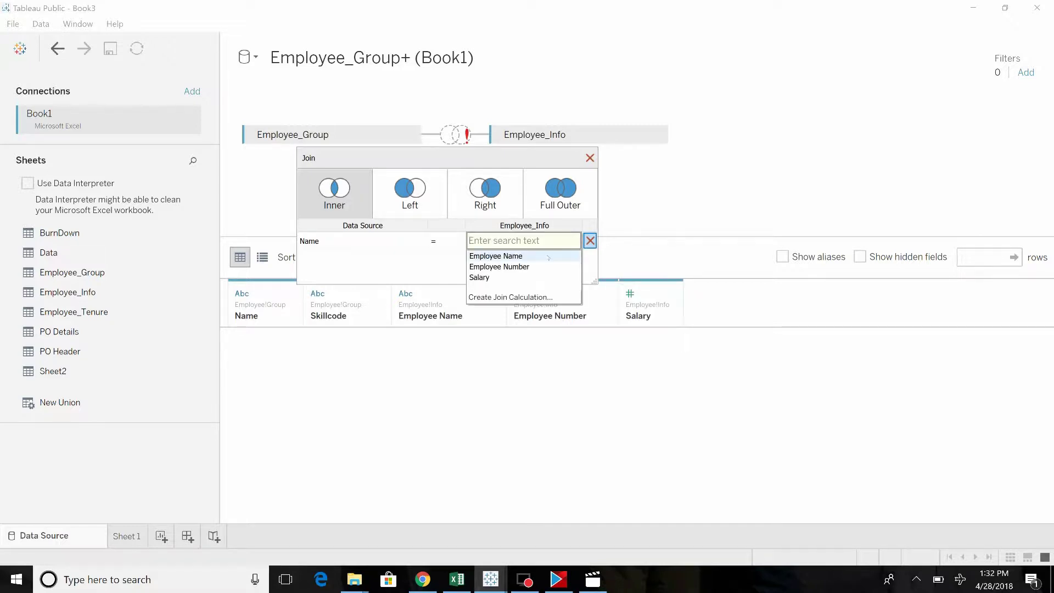
left_click(497, 256)
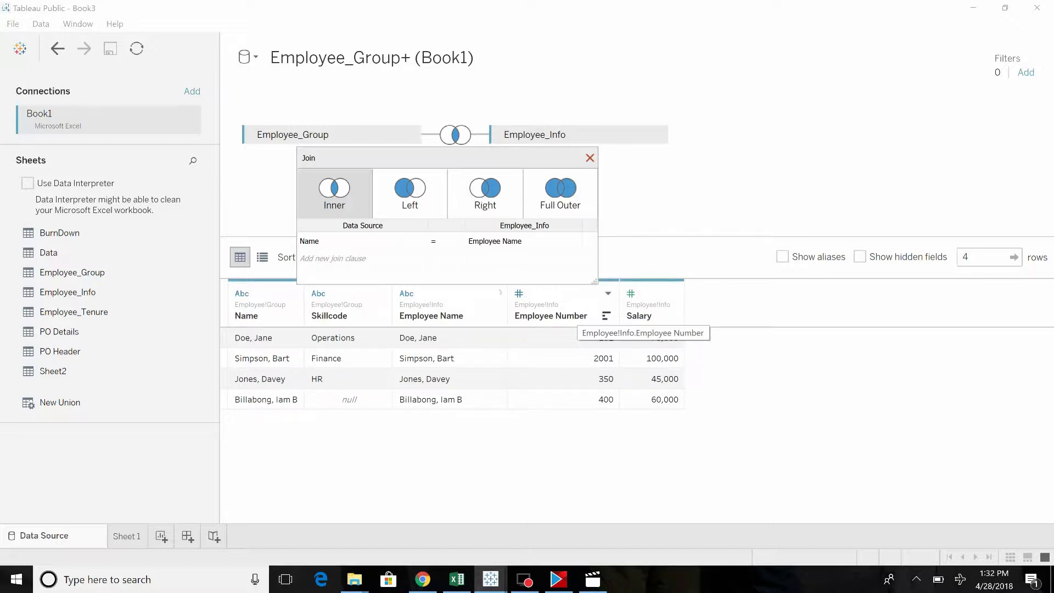
left_click(574, 242)
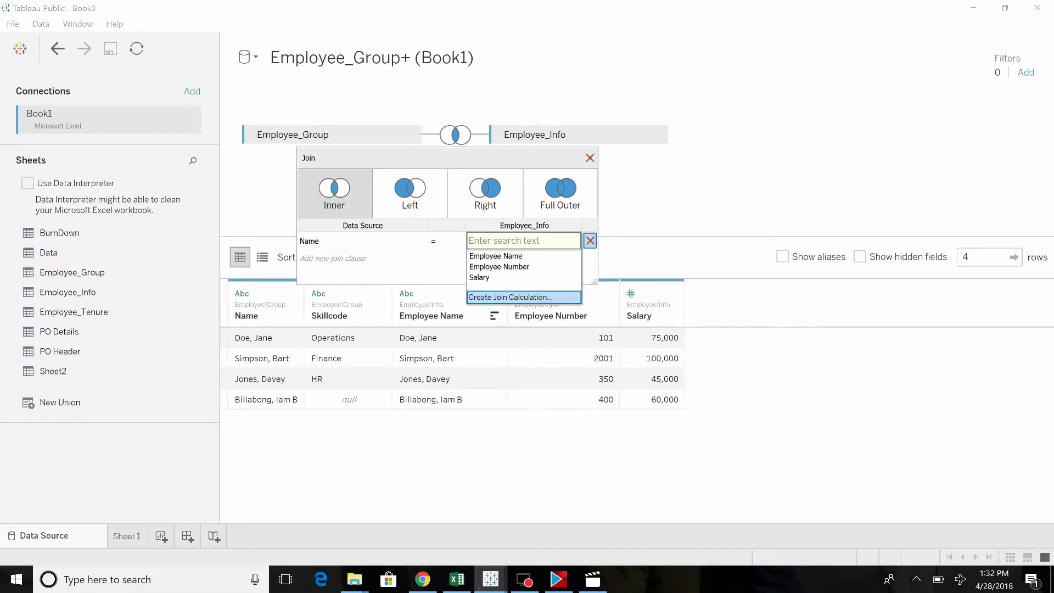
left_click(649, 185)
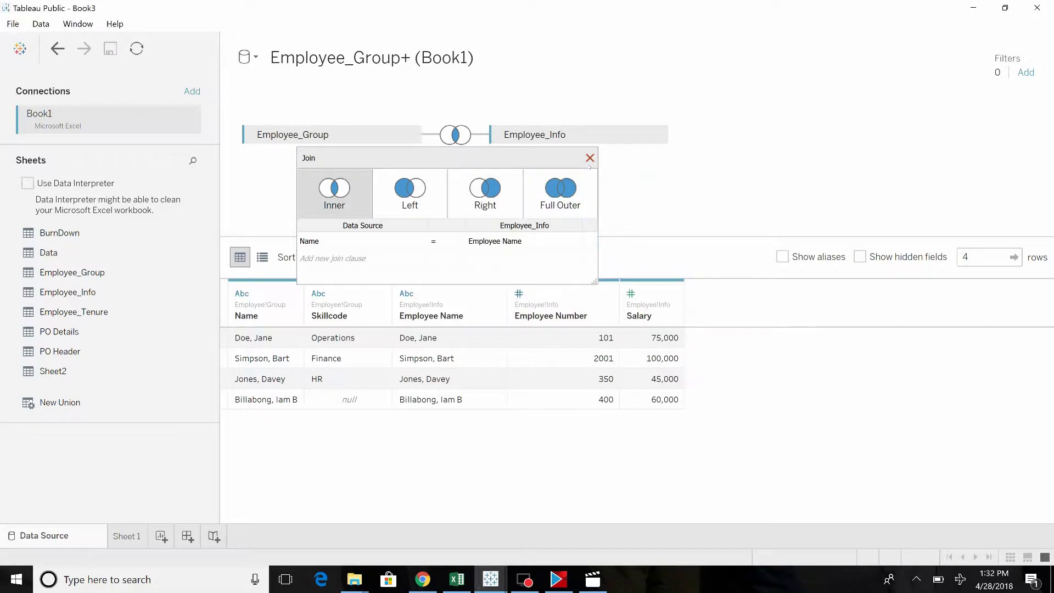
left_click(589, 158)
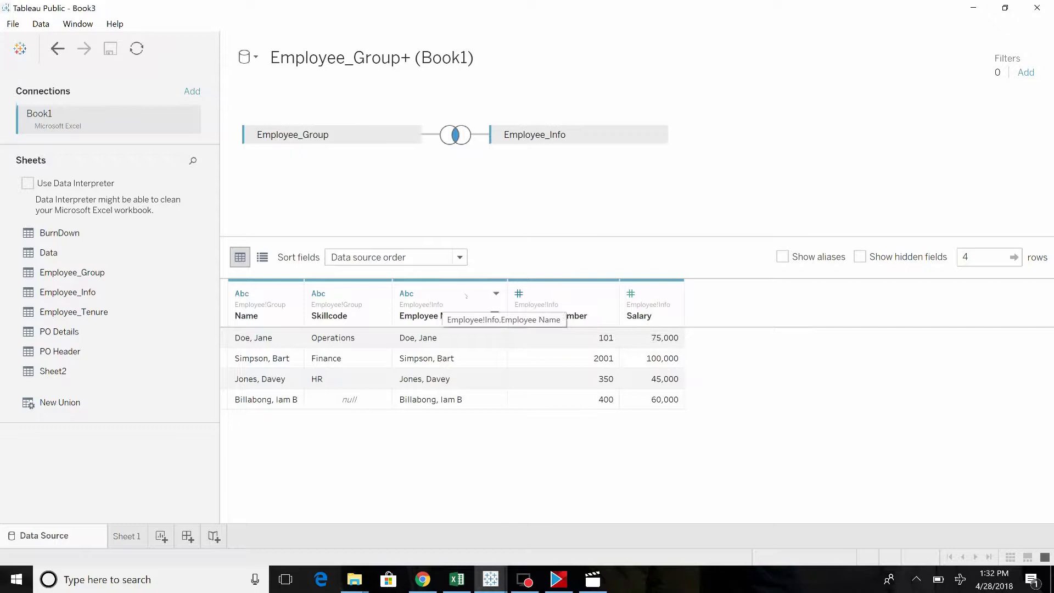
- Apply Split to the Employee Name column to get surname and first-name columns
left_click(496, 294)
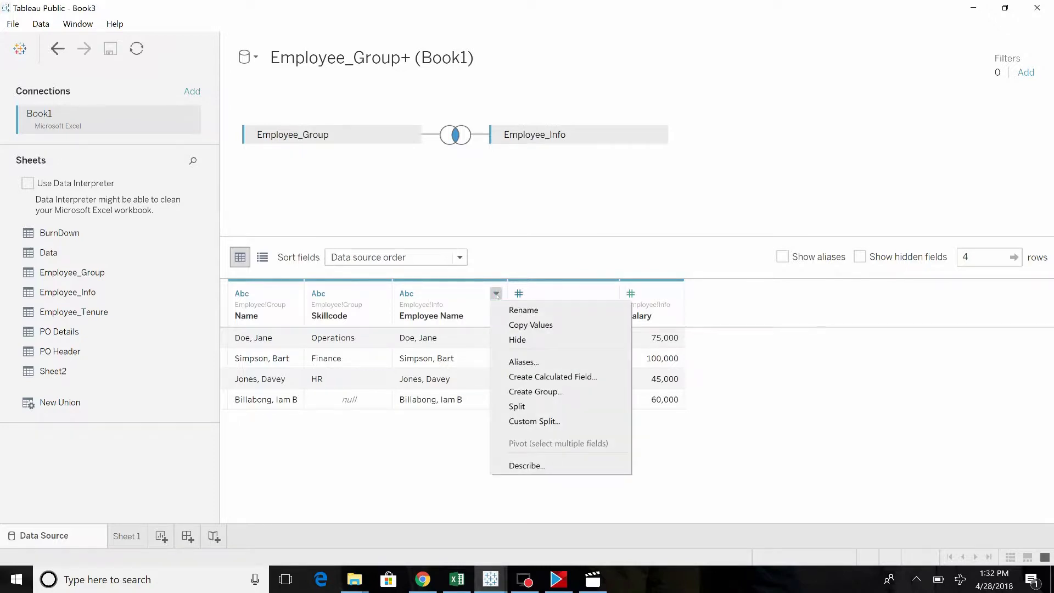
left_click(518, 407)
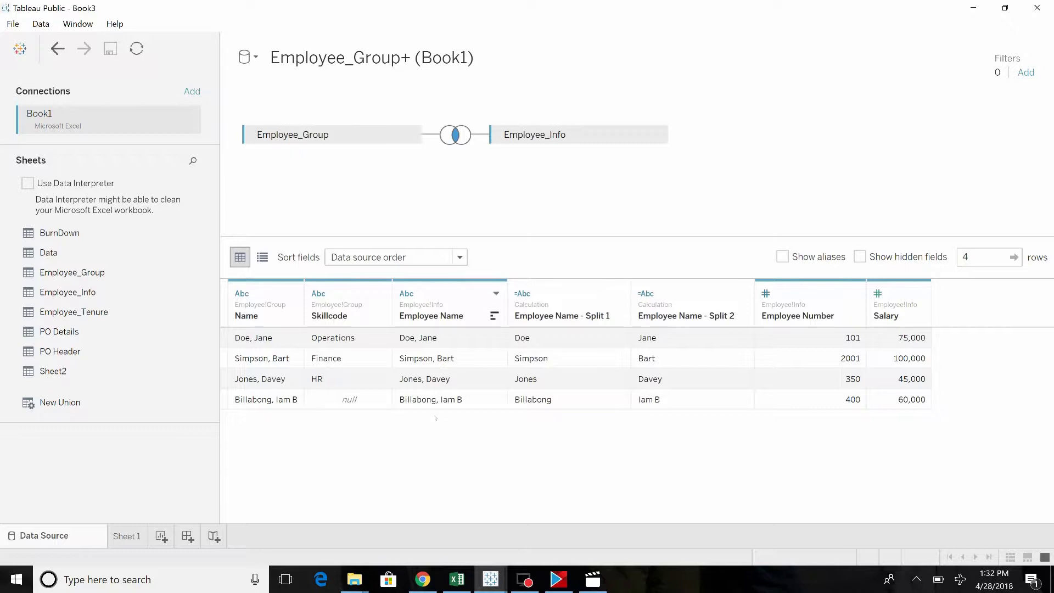
left_click(455, 135)
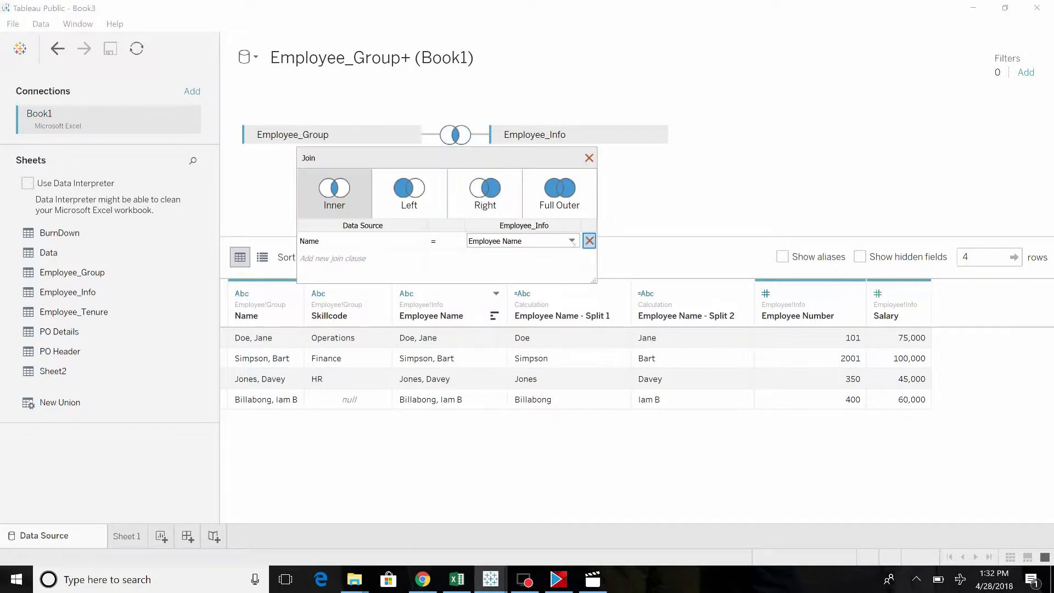
left_click(571, 241)
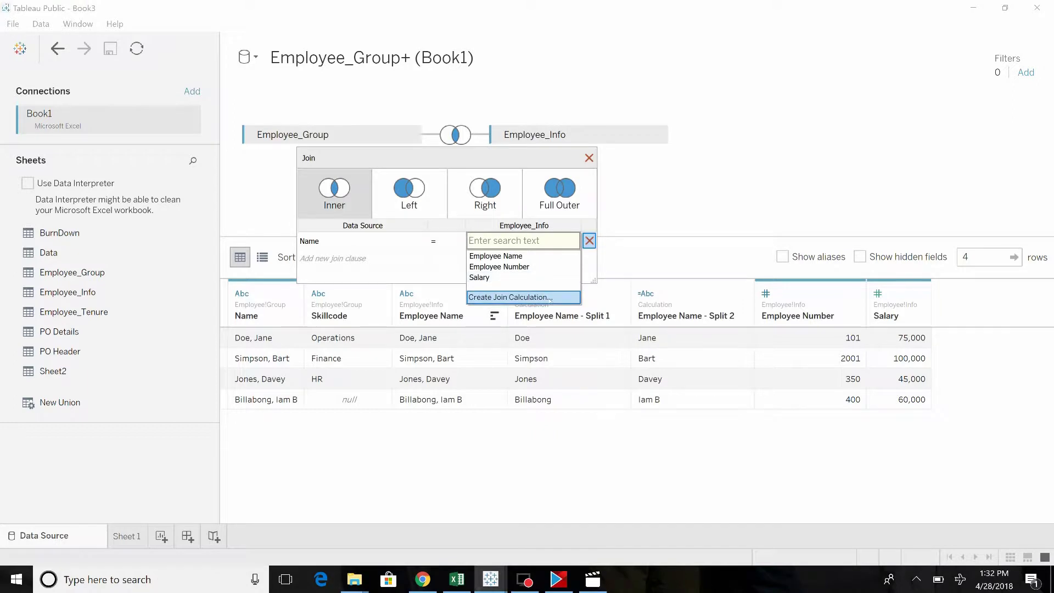
left_click(549, 299)
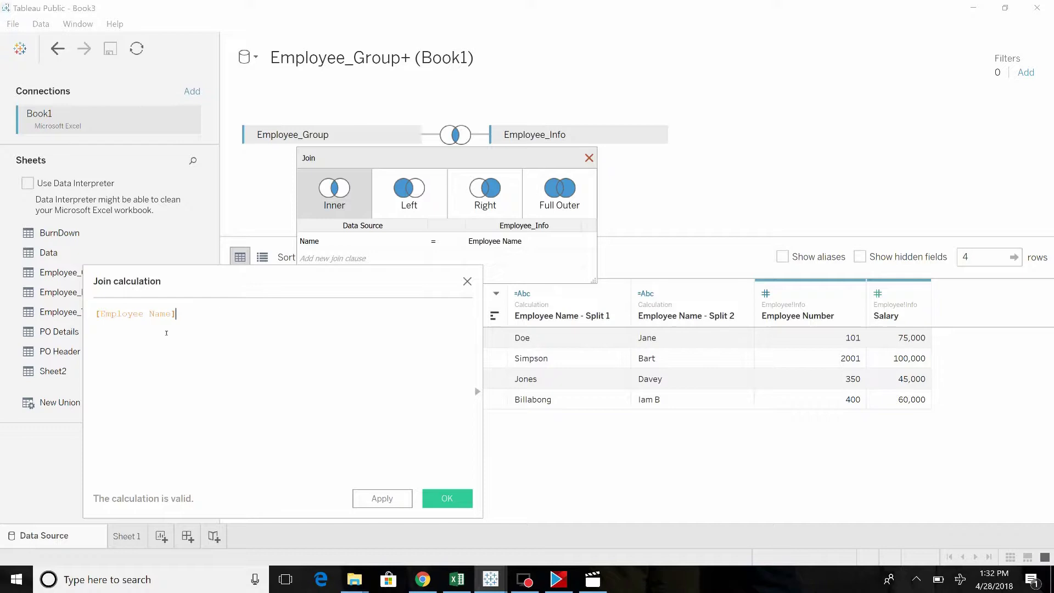
key("ctrl+a")
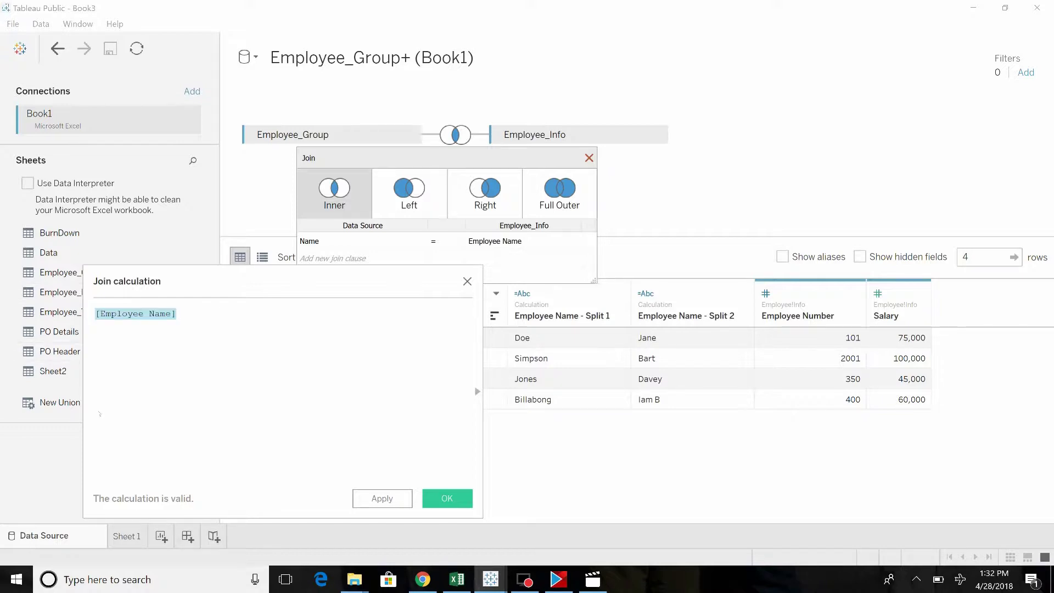
type("emp0")
key("BackSpace")
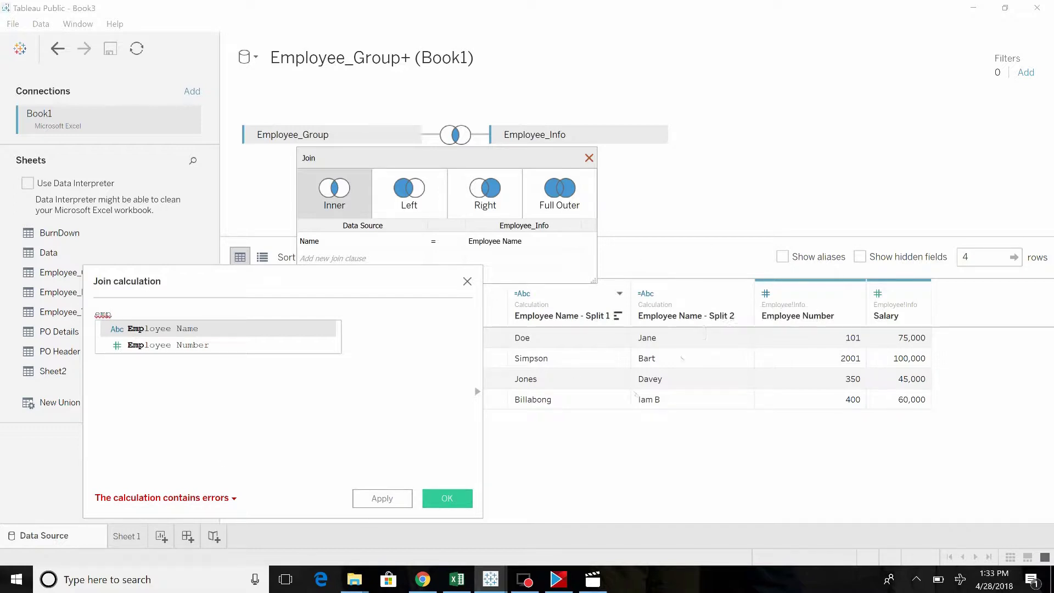
key("Escape")
key("Escape")
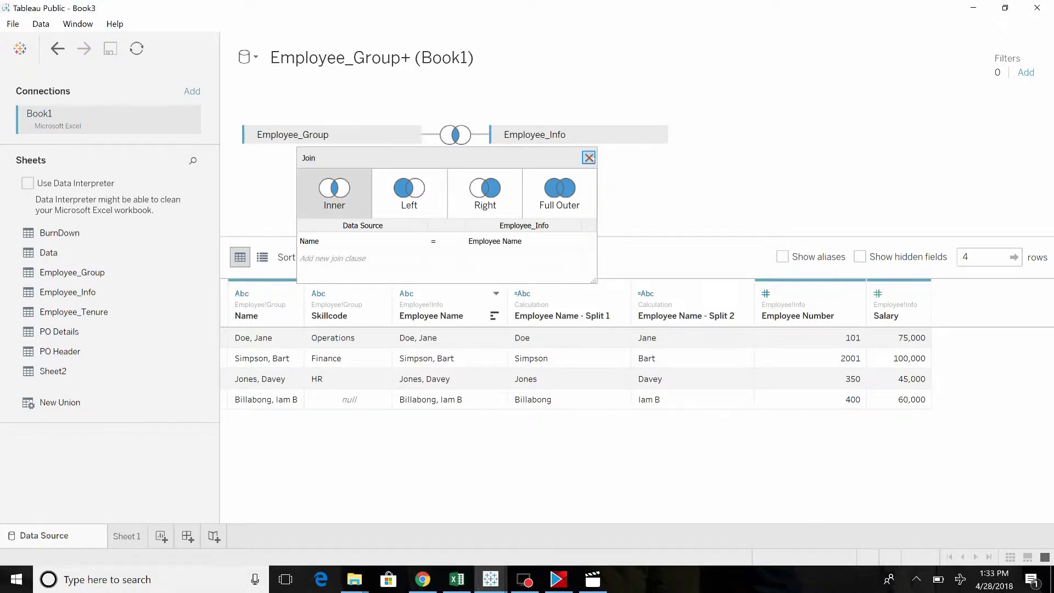
left_click(589, 158)
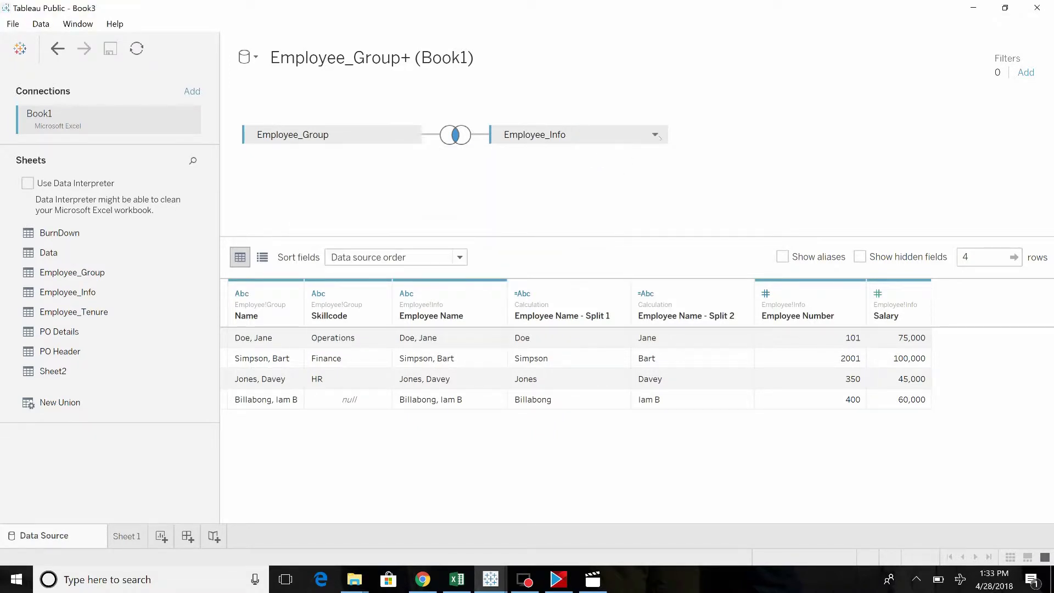
left_click(654, 134)
left_click(680, 225)
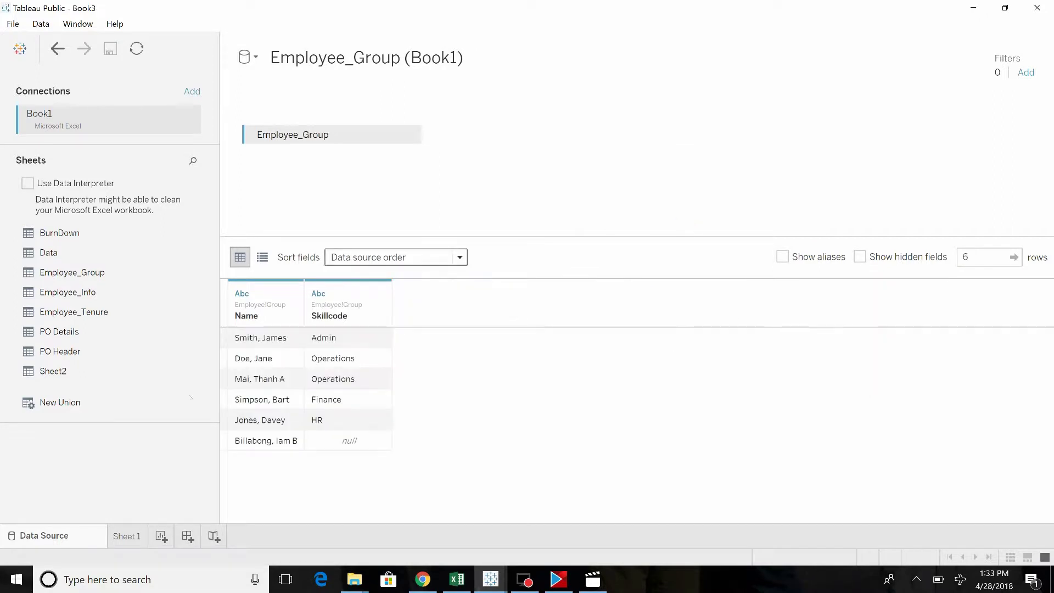
left_click(126, 537)
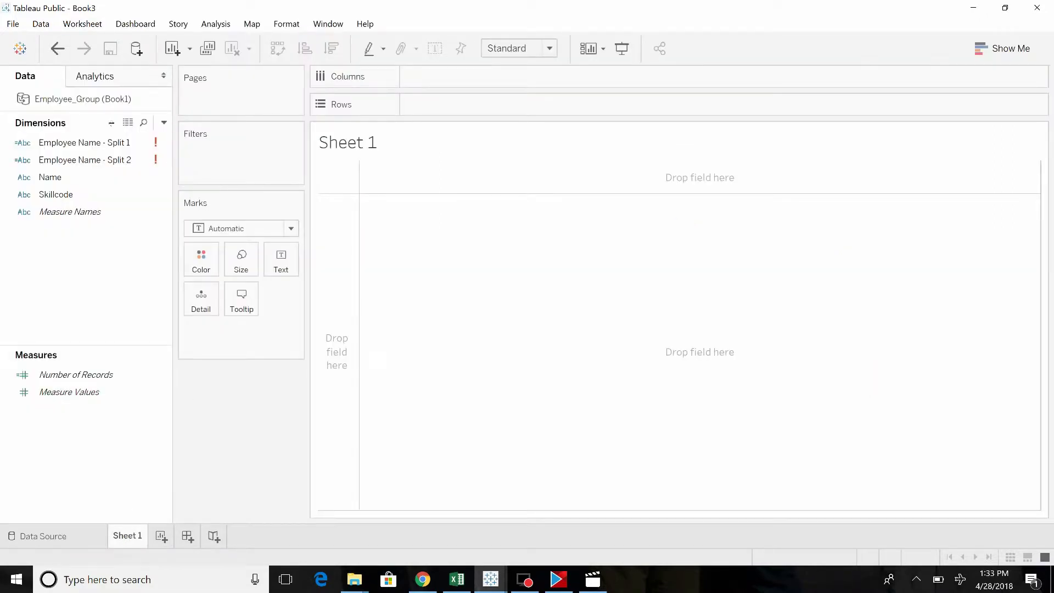
right_click(163, 143)
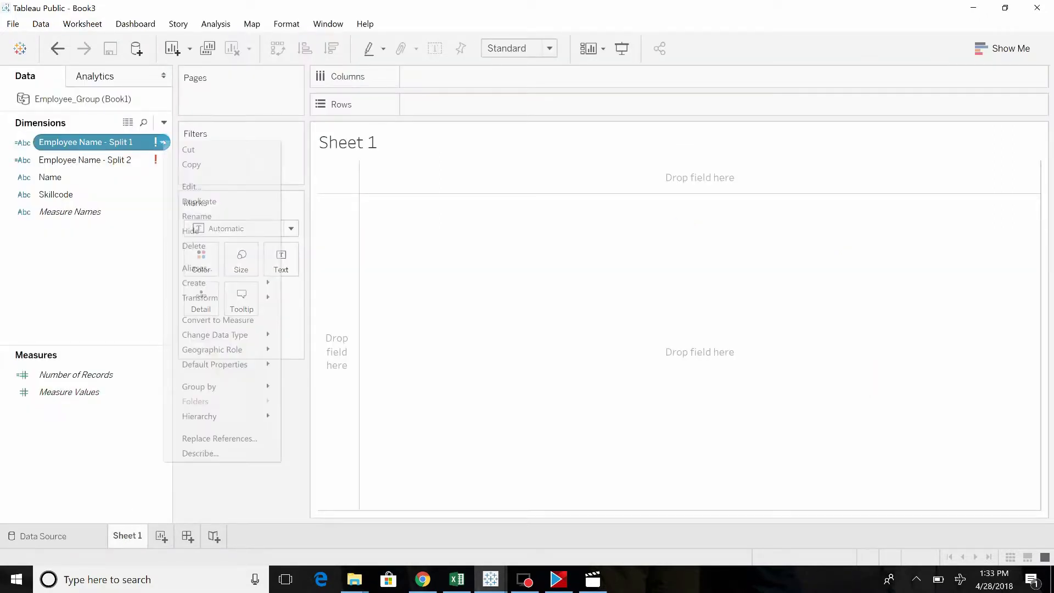
left_click(216, 245)
left_click(162, 142)
left_click(197, 244)
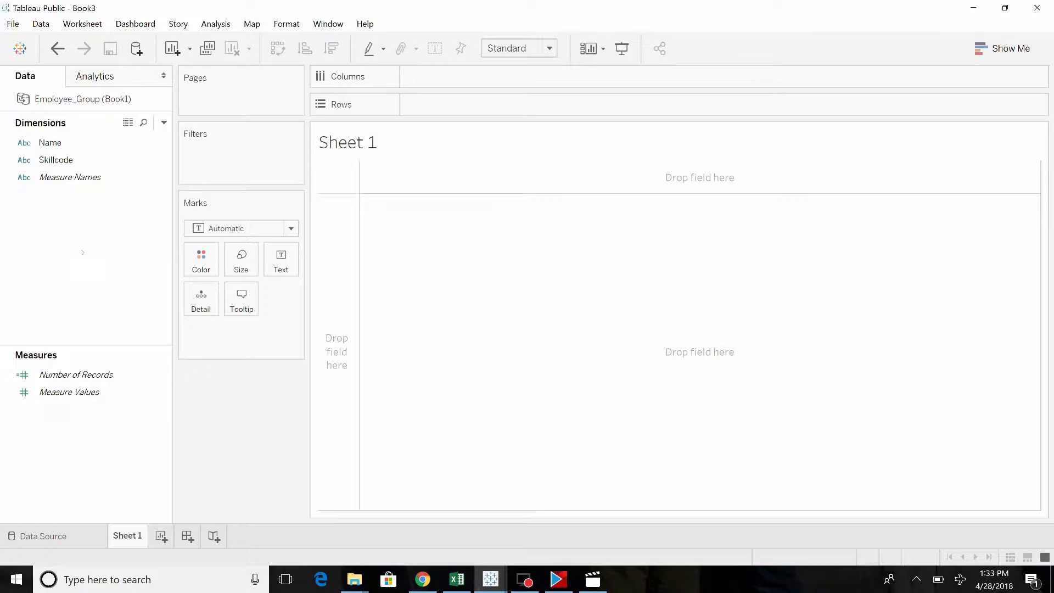
left_click(69, 141)
- Connect to the Book1 Excel workbook as a new data source
left_click(47, 24)
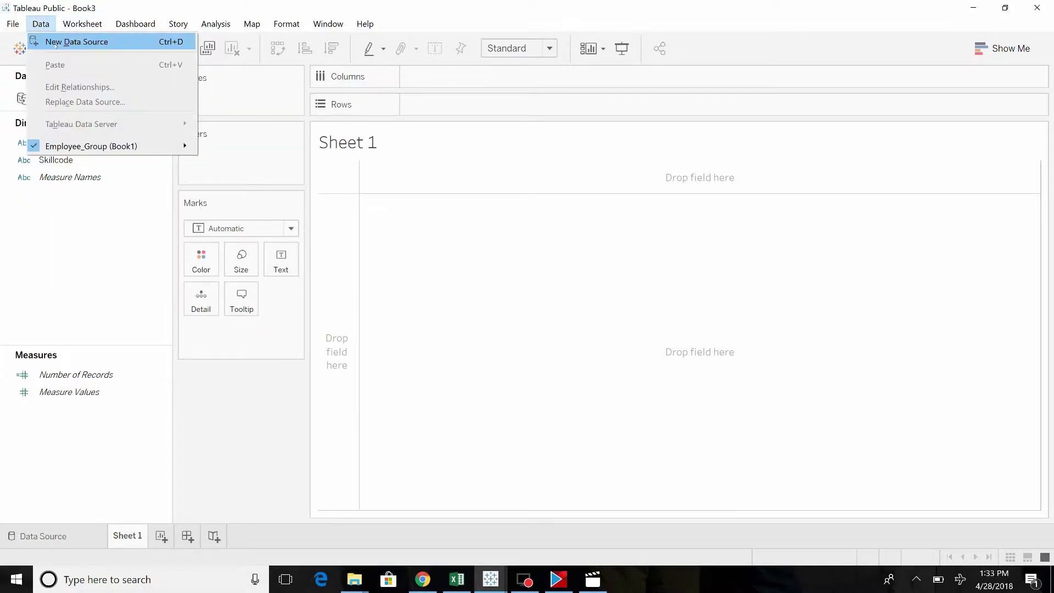
left_click(55, 45)
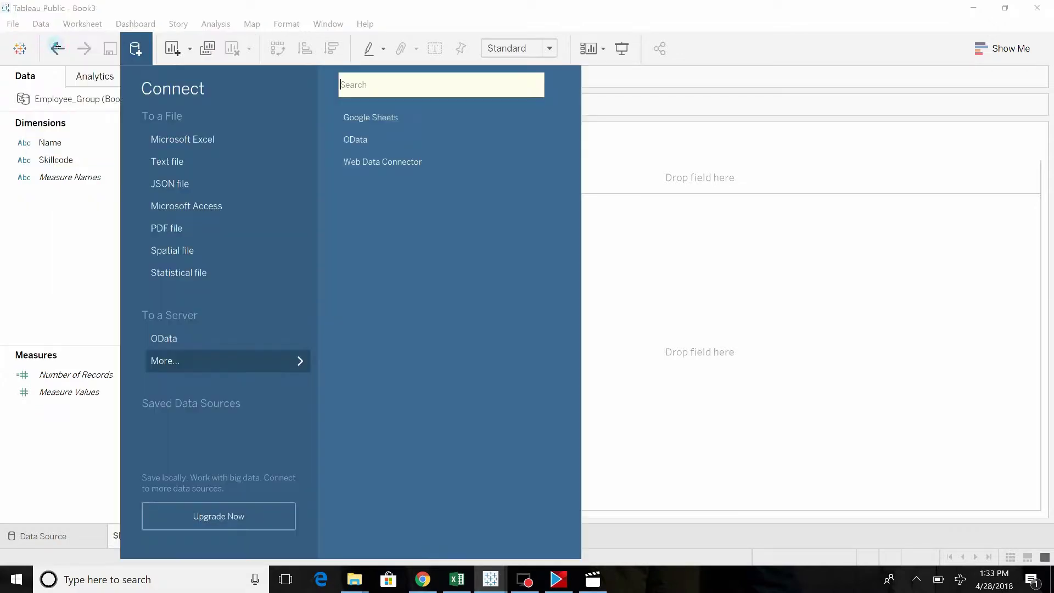
left_click(213, 141)
left_click(236, 118)
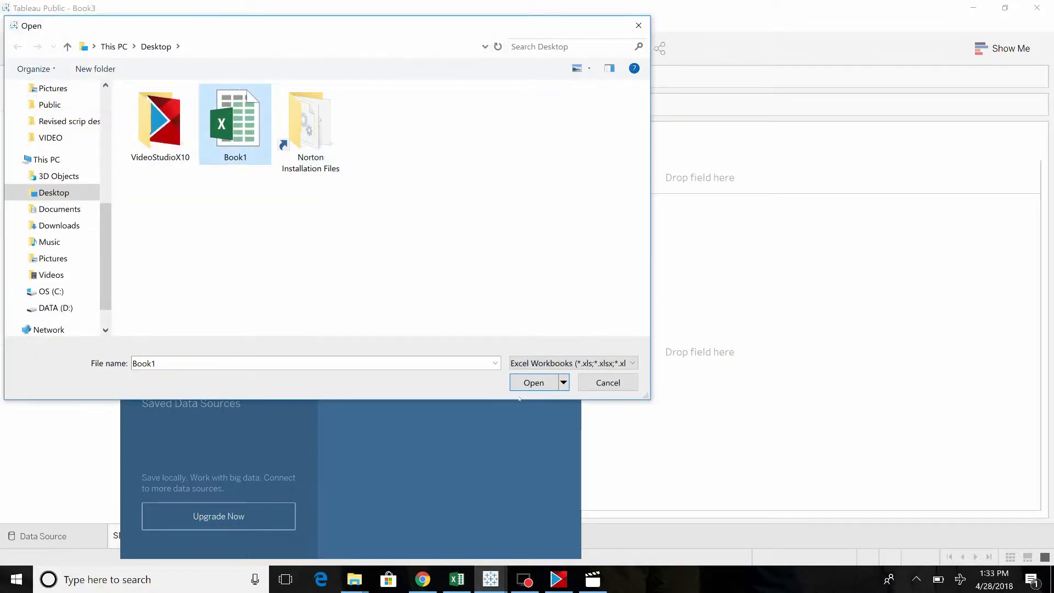
left_click(530, 383)
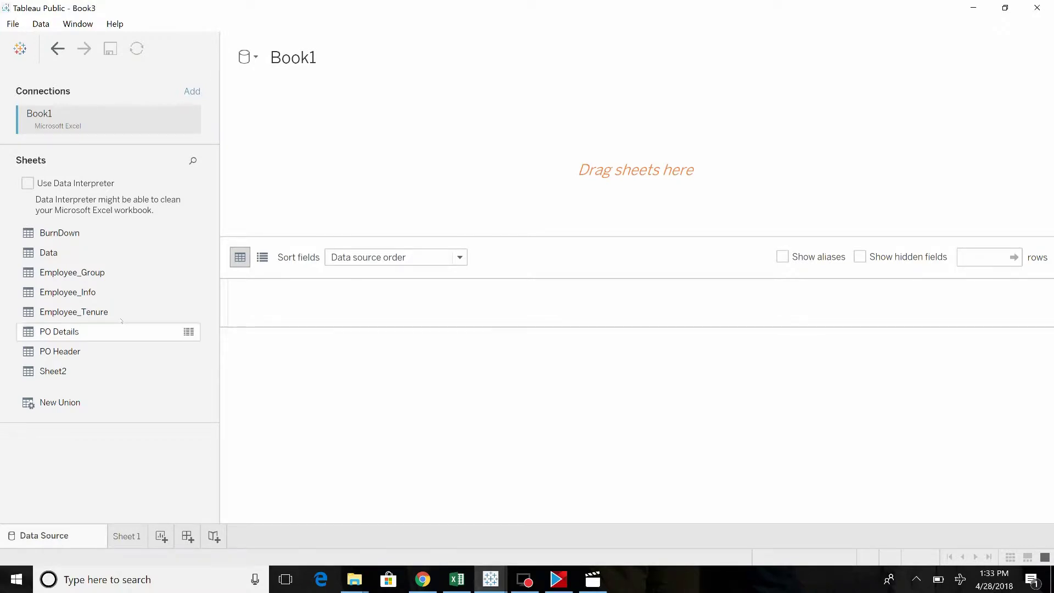
- Place Employee_Info on the canvas and split its Employee Name column into two parts
left_click_drag(70, 292, 459, 170)
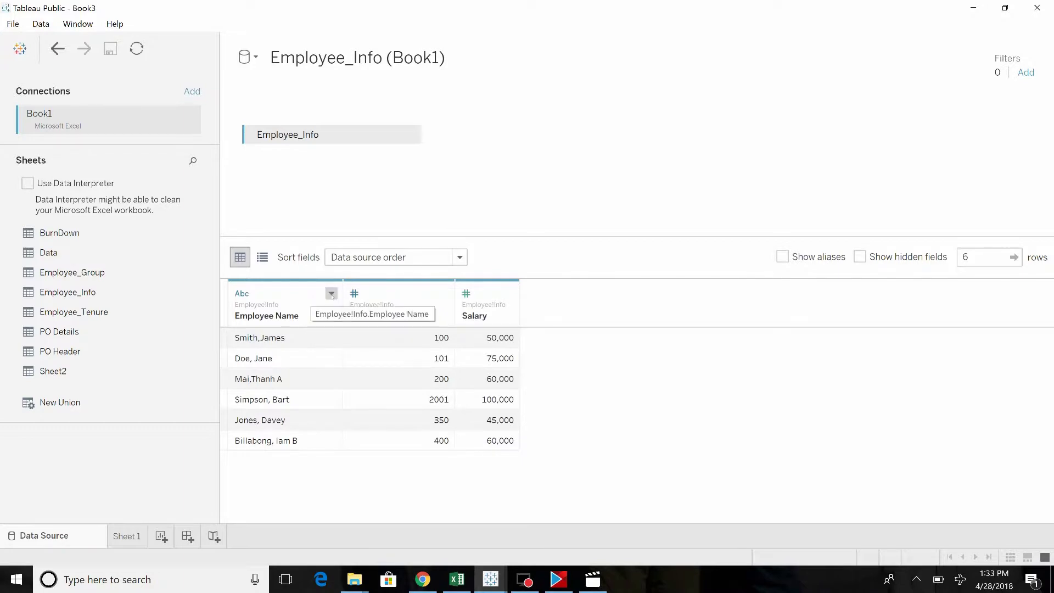
left_click(331, 295)
left_click(354, 407)
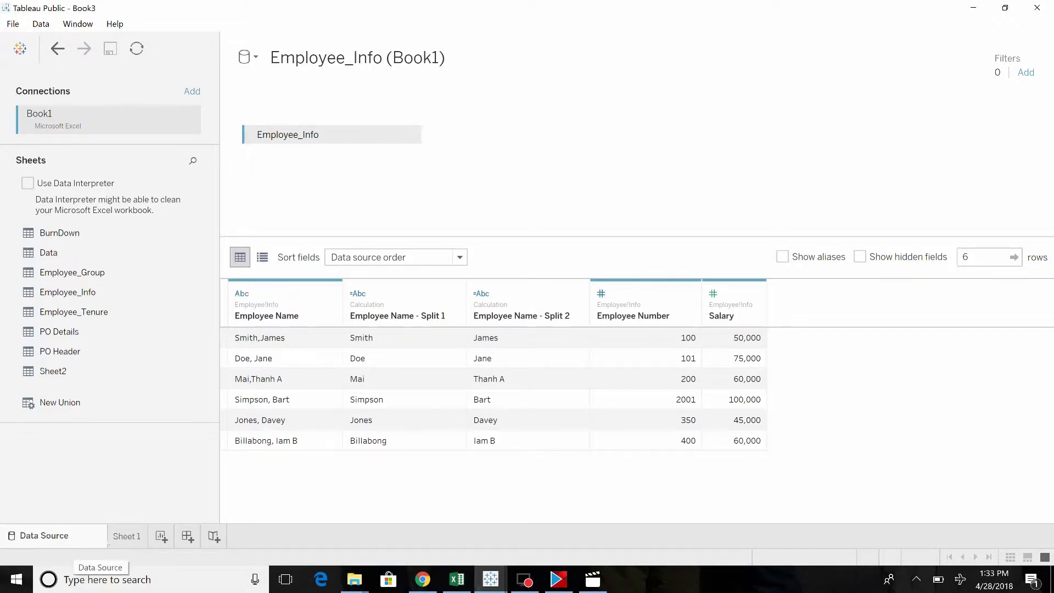
- Return to Sheet 1 with Employee_Info as the active data source
left_click(123, 537)
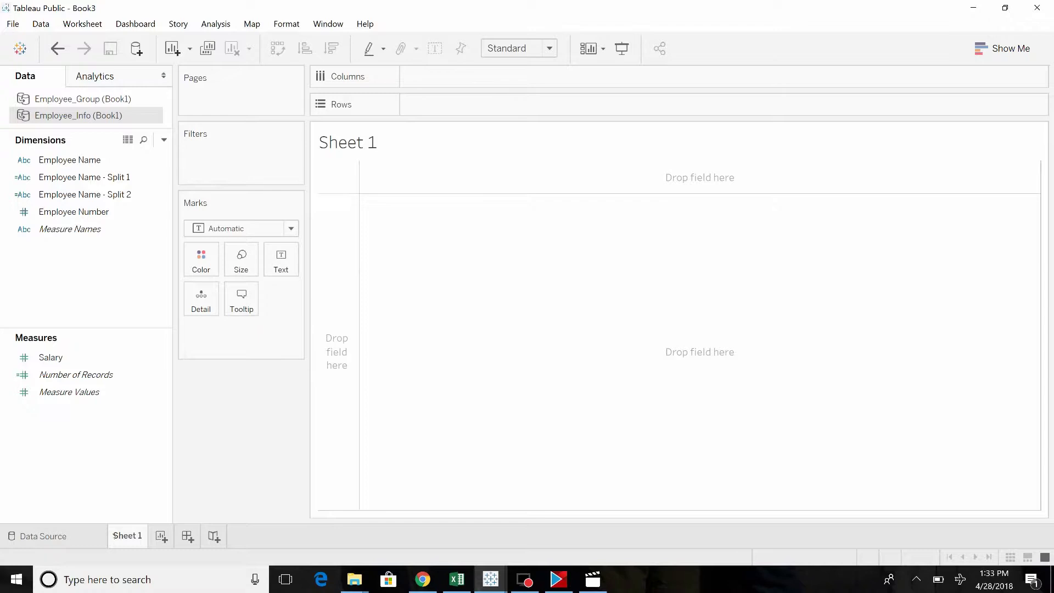
left_click(121, 99)
left_click(118, 113)
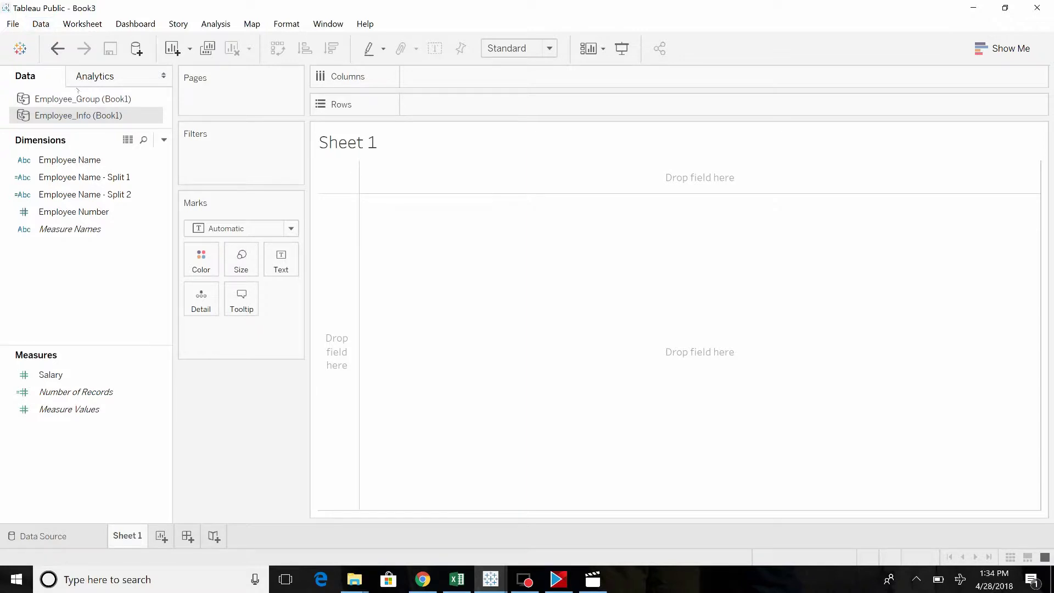
- Create calculated field Employee Name Clean = [Employee Name - Split 1] + ", " + [Employee Name - Split 2]
left_click(164, 139)
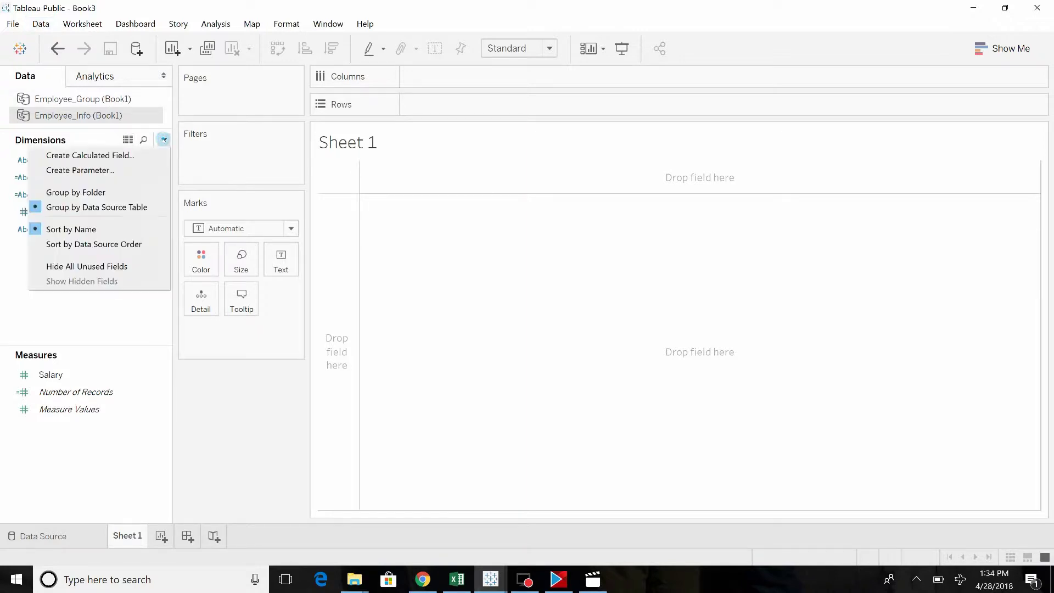
left_click(113, 156)
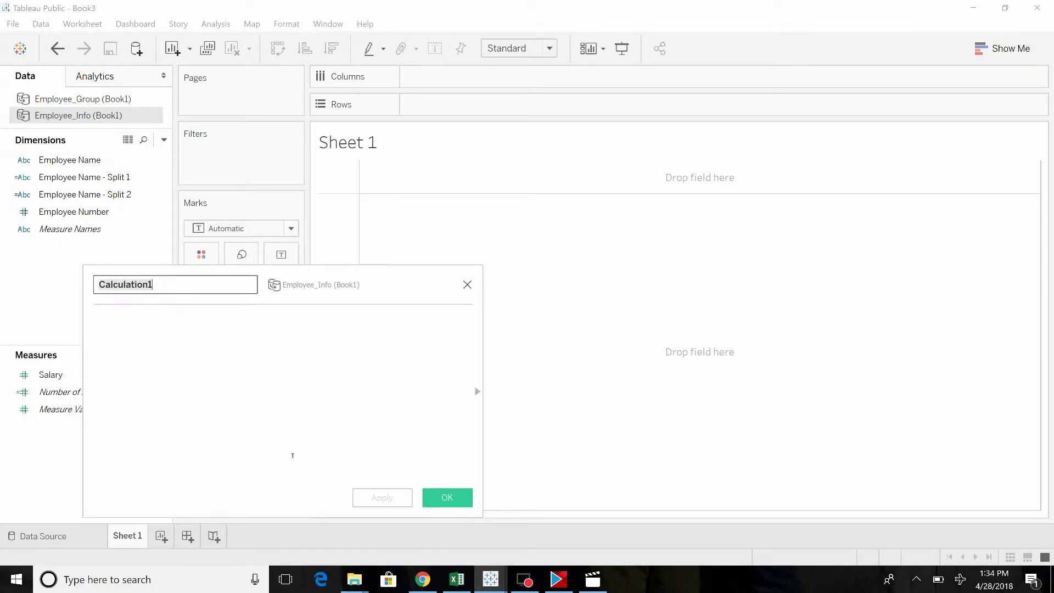
type("Employee Name ")
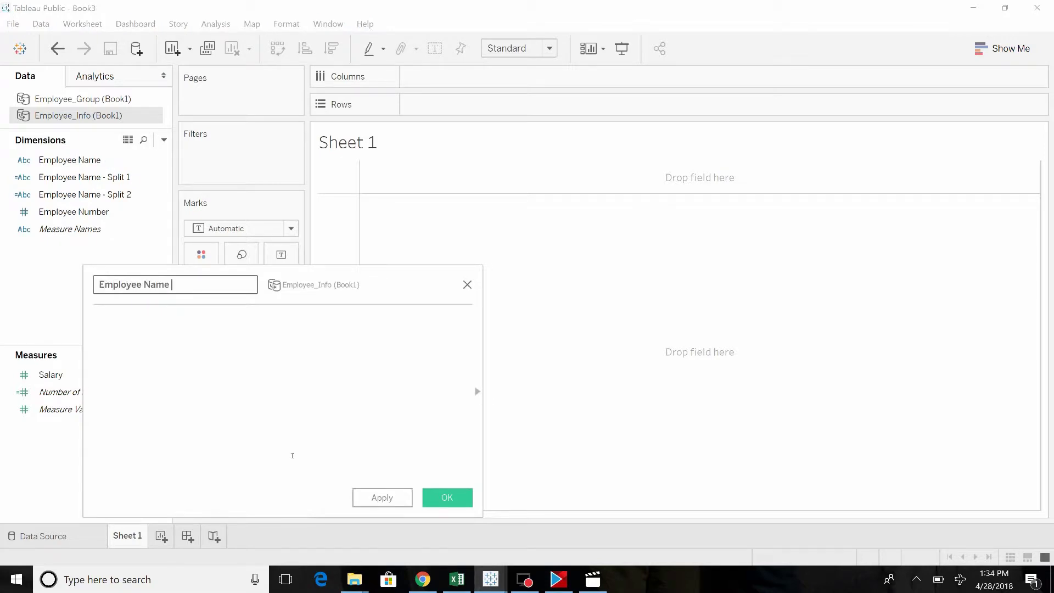
type("Clean")
left_click(159, 343)
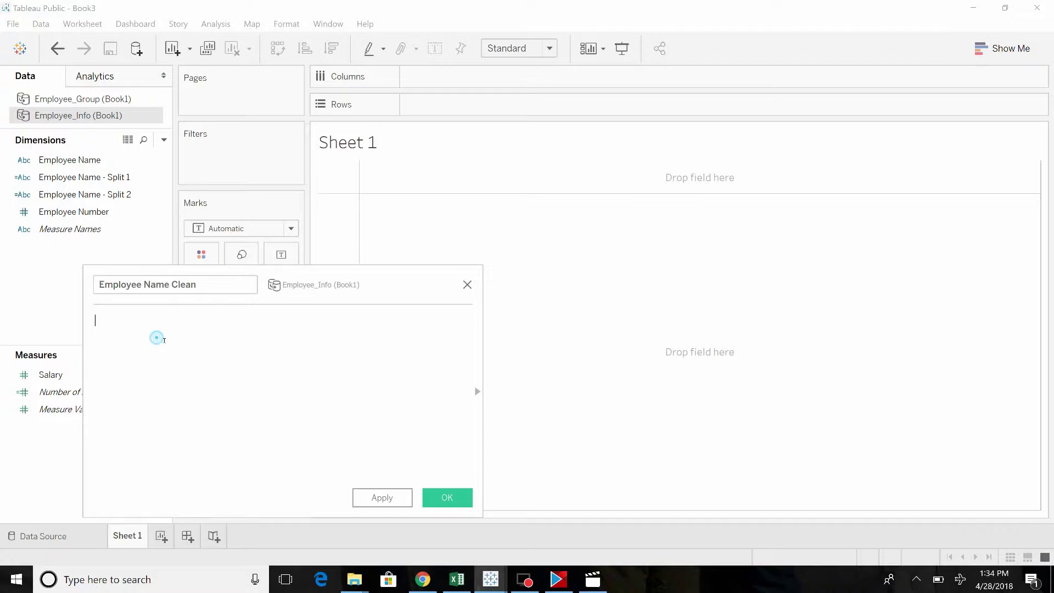
type("empl")
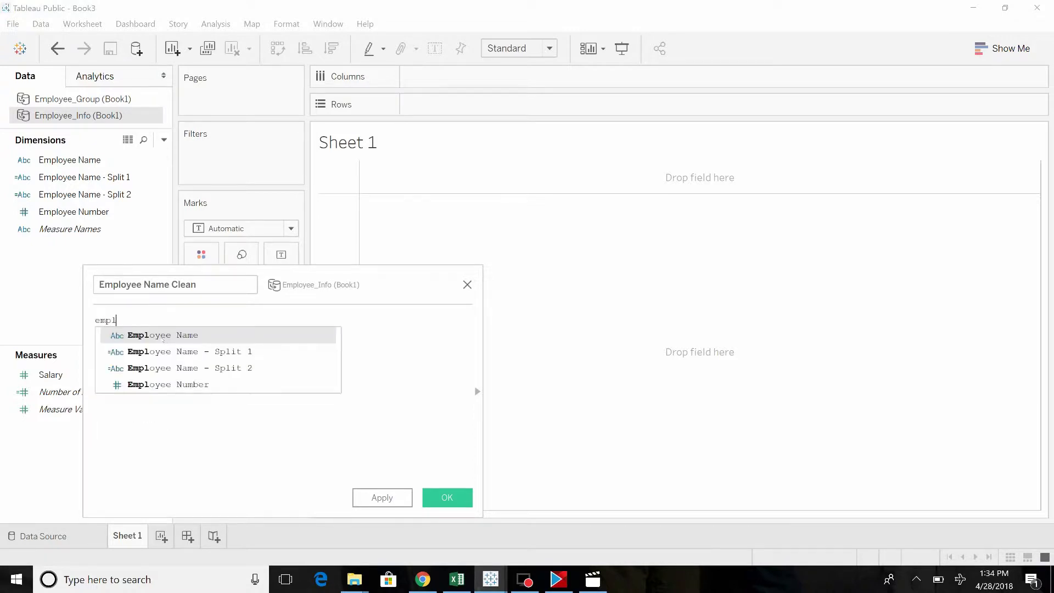
key("Down")
key("Return")
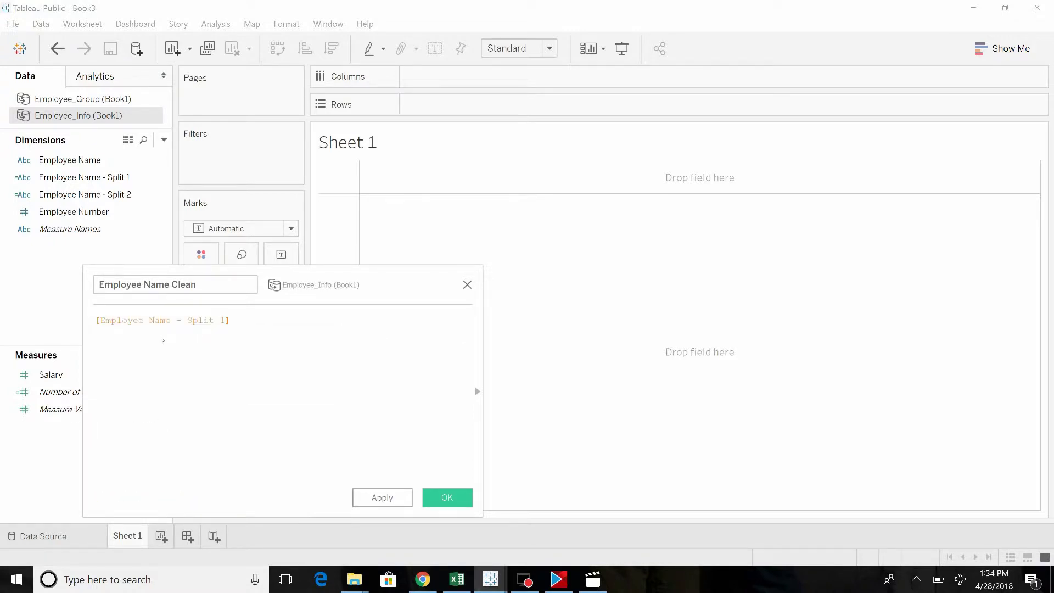
type("+ \", \" +")
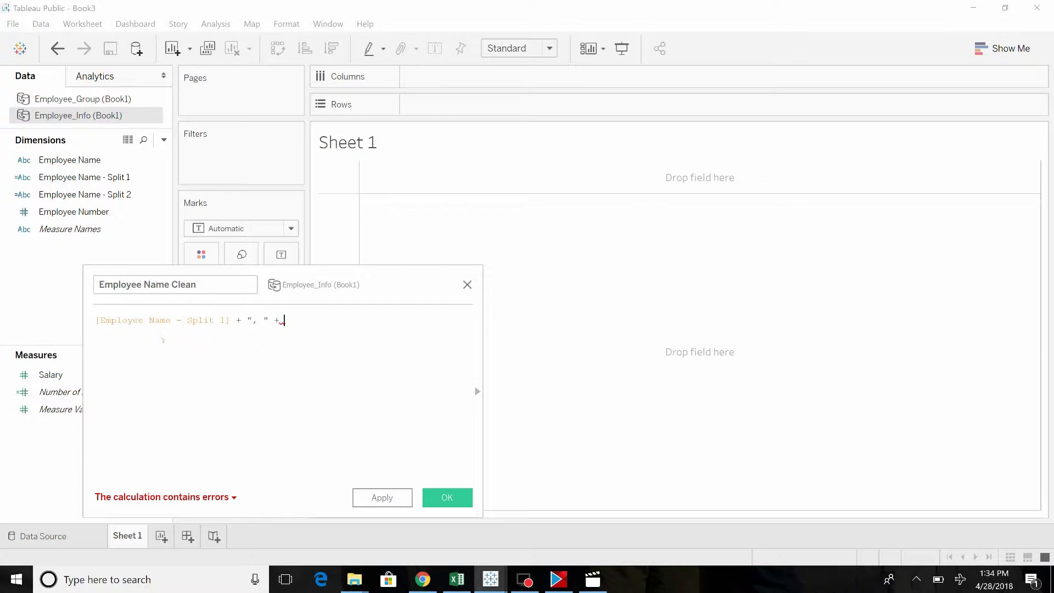
type(" empl")
key("Down")
key("Down")
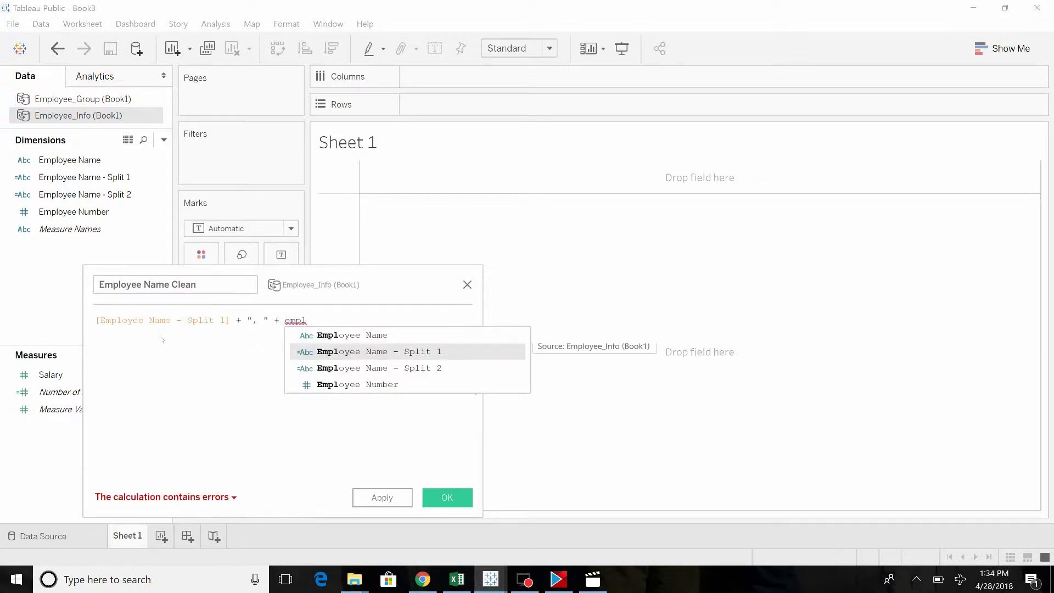
key("Return")
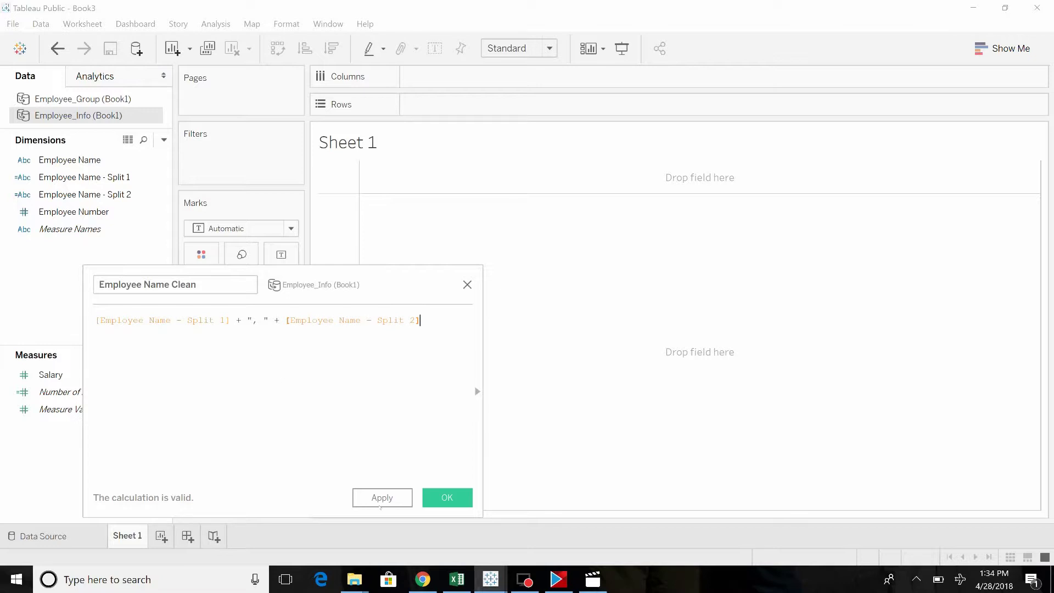
left_click(446, 497)
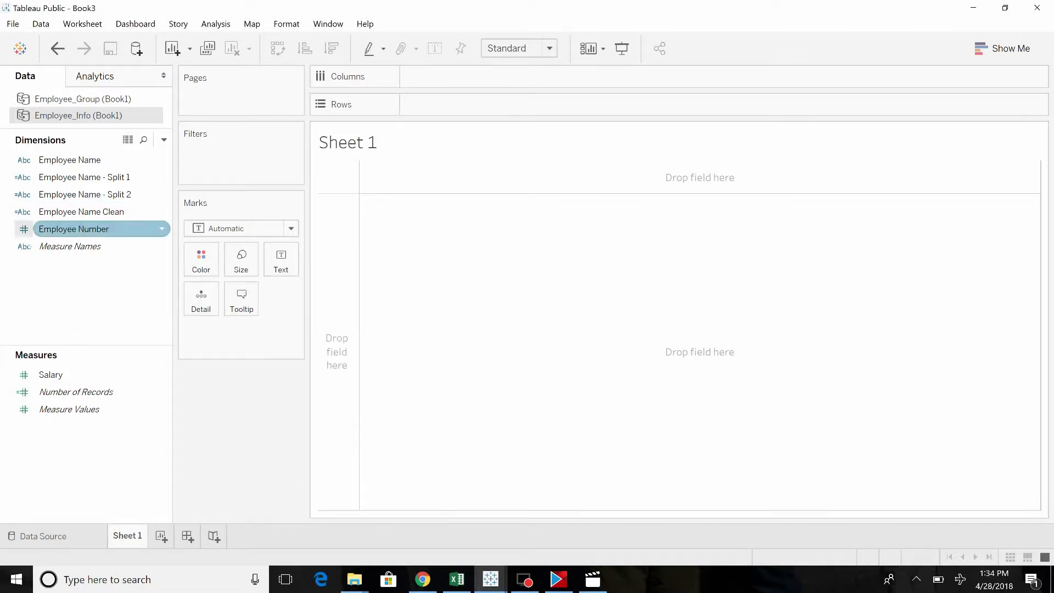
- Add a custom relationship mapping Employee_Info's Employee Name Clean to Employee_Group's Name
left_click(41, 23)
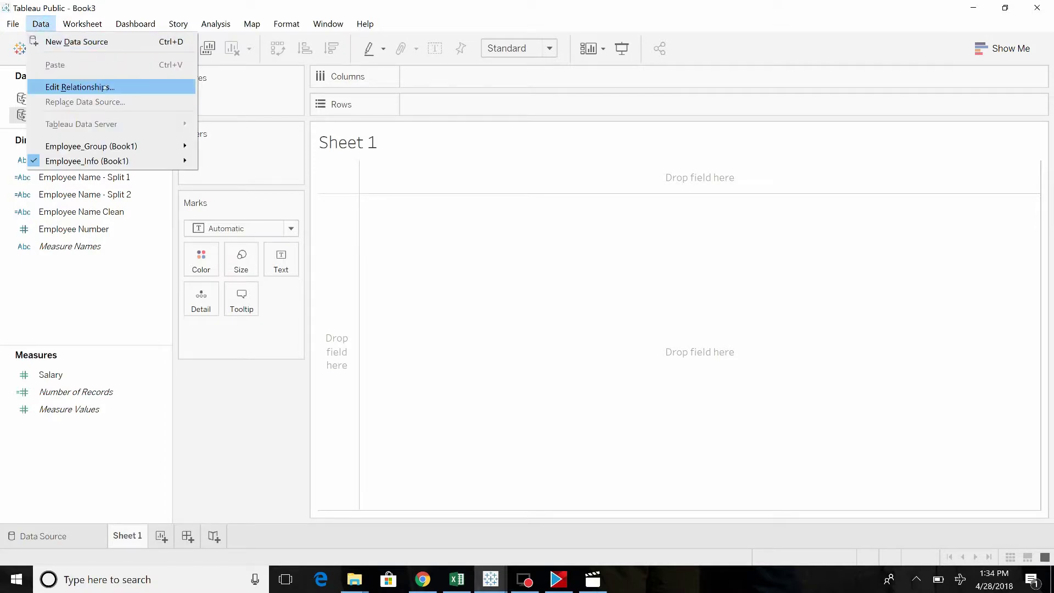
left_click(83, 87)
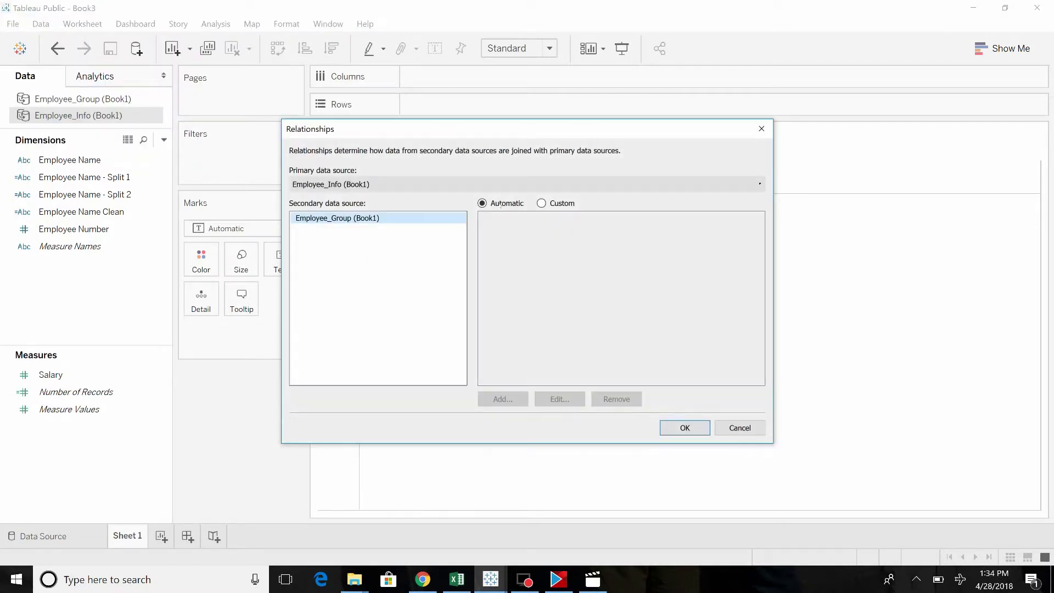
left_click(542, 204)
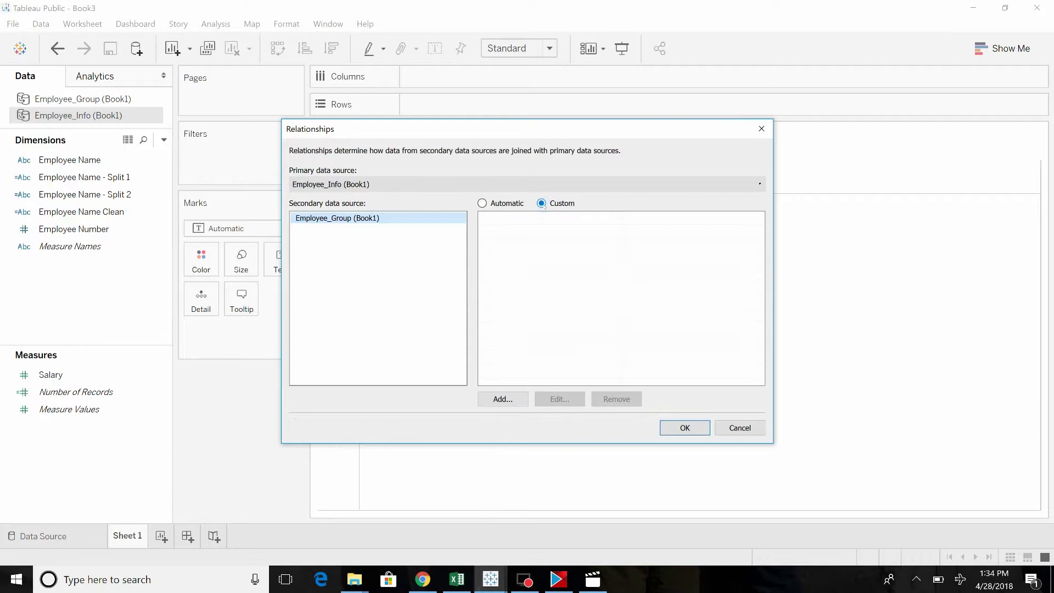
left_click(503, 399)
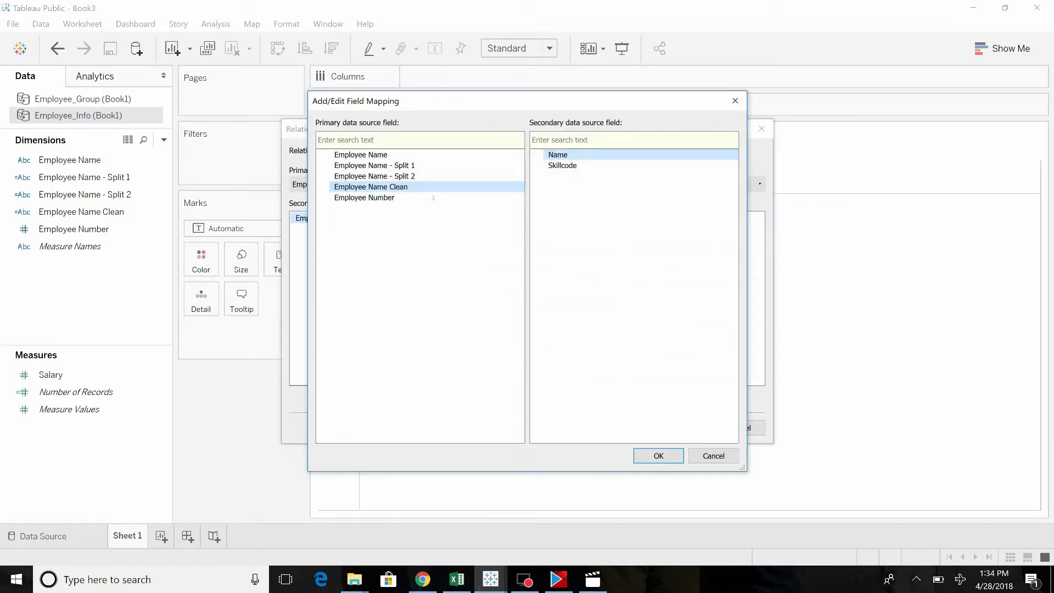
left_click(371, 187)
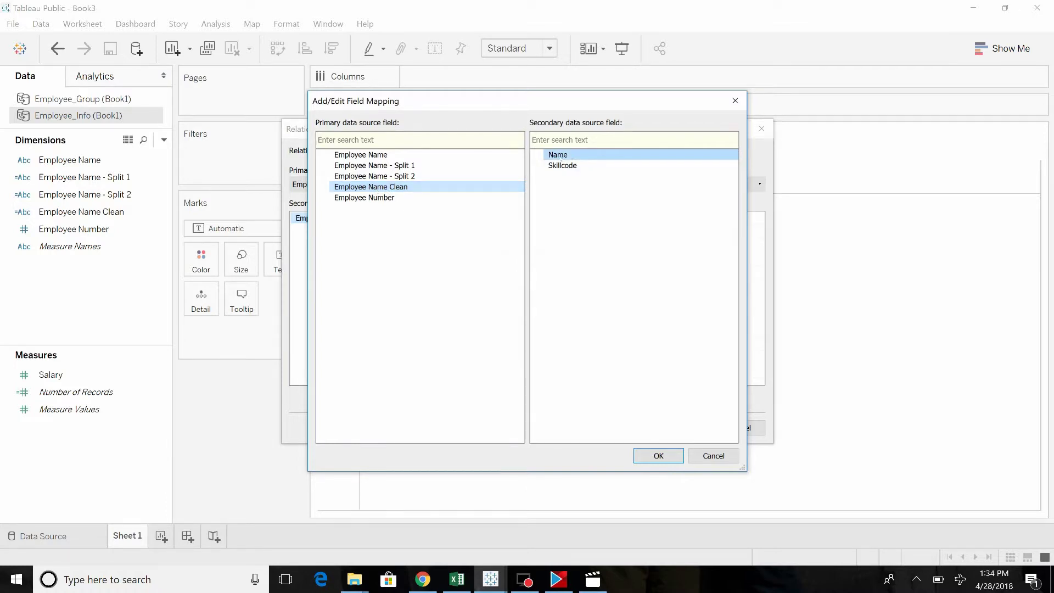
left_click(659, 456)
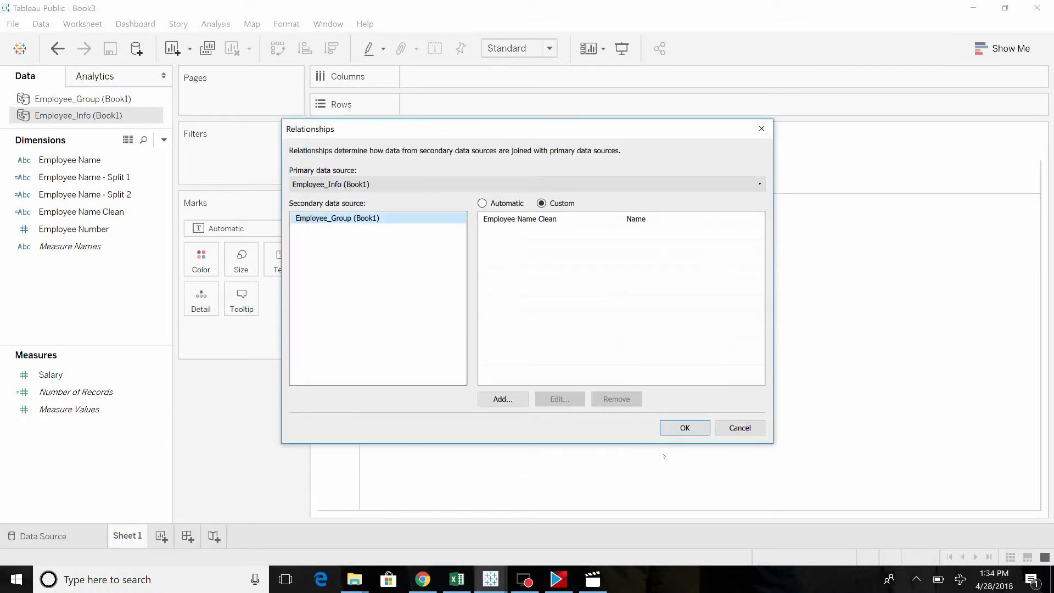
left_click(676, 429)
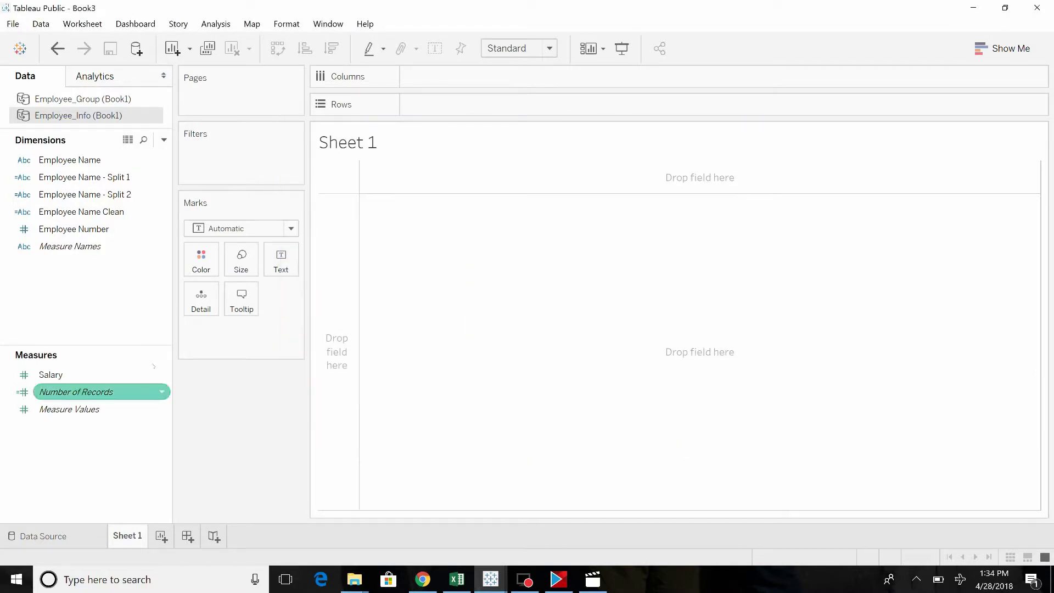
- Put Employee_Group's Name on Rows and Employee_Info's Salary on Text, totaling 390,000
left_click(122, 98)
left_click(81, 162)
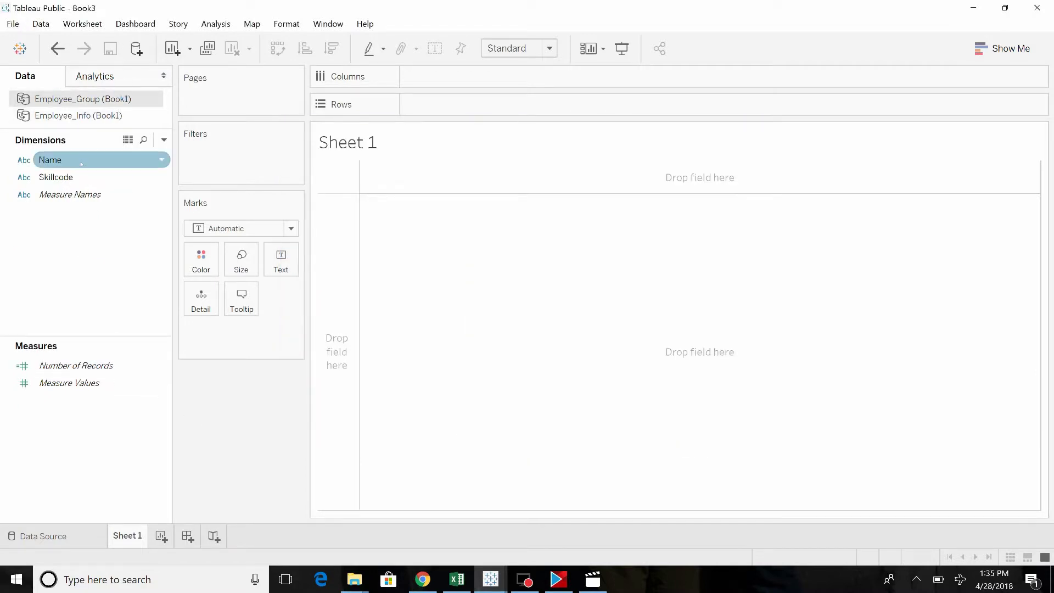
left_click_drag(67, 159, 342, 238)
left_click_drag(320, 179, 399, 273)
left_click(69, 116)
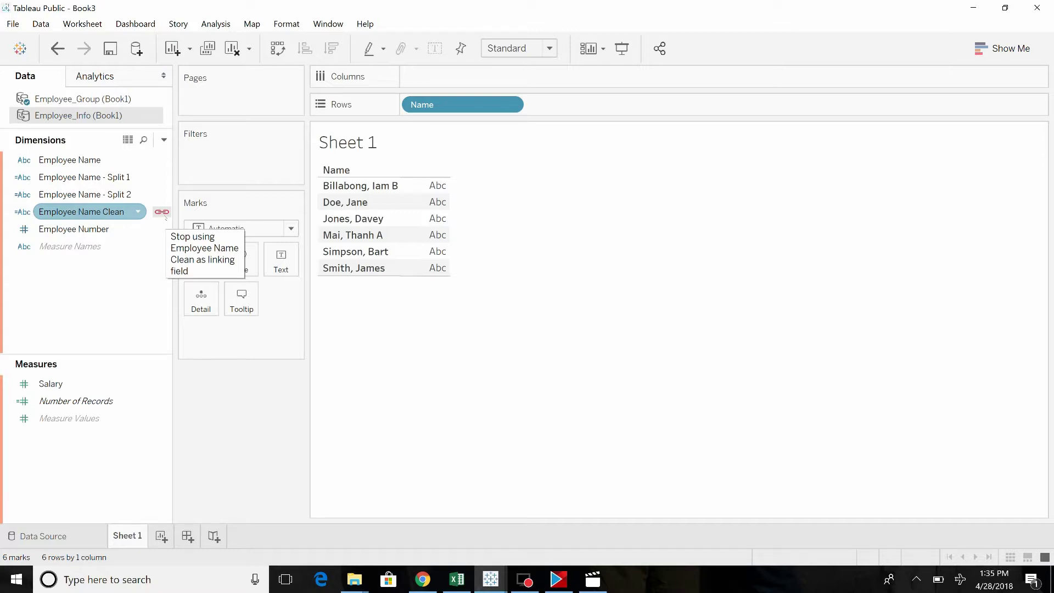
left_click_drag(50, 384, 280, 267)
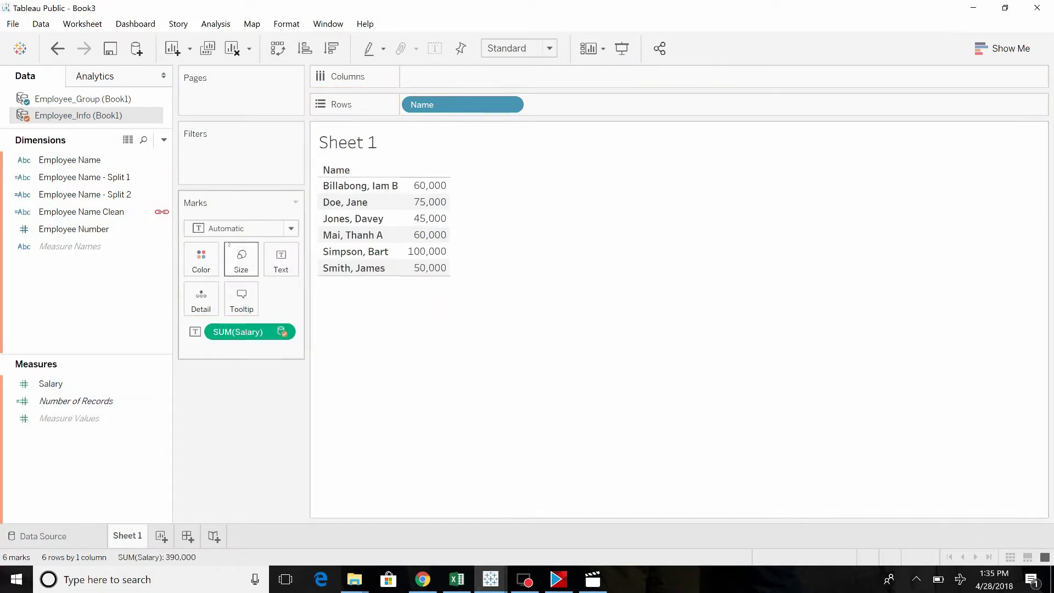
- Drop Employee_Info's Employee Name onto Rows after Name
left_click_drag(82, 160, 583, 106)
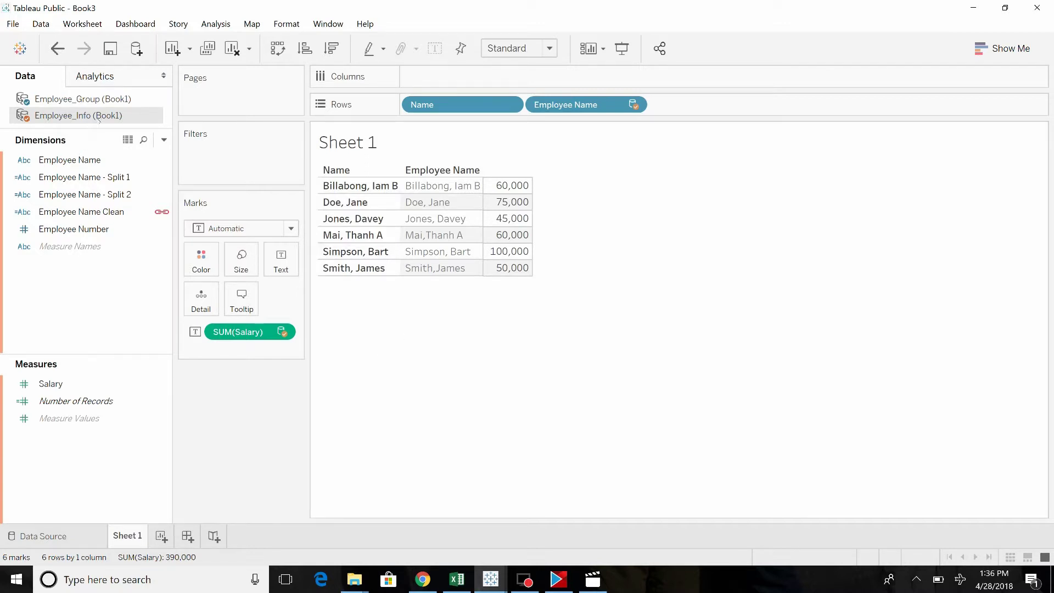
- Check the data source pages, ending on Employee_Info's six-row preview
left_click(37, 536)
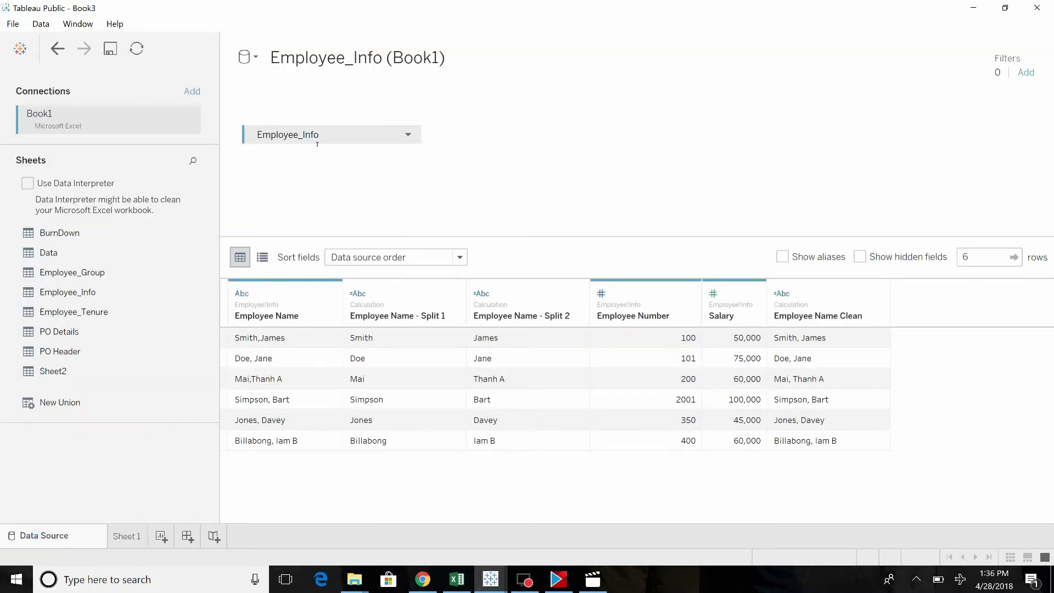
left_click(127, 537)
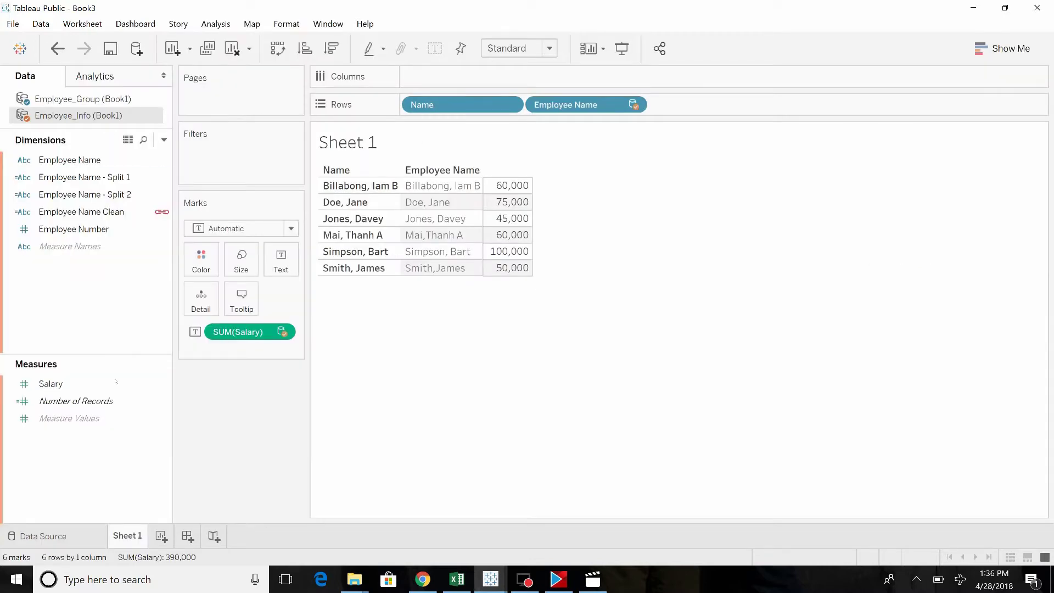
left_click(117, 100)
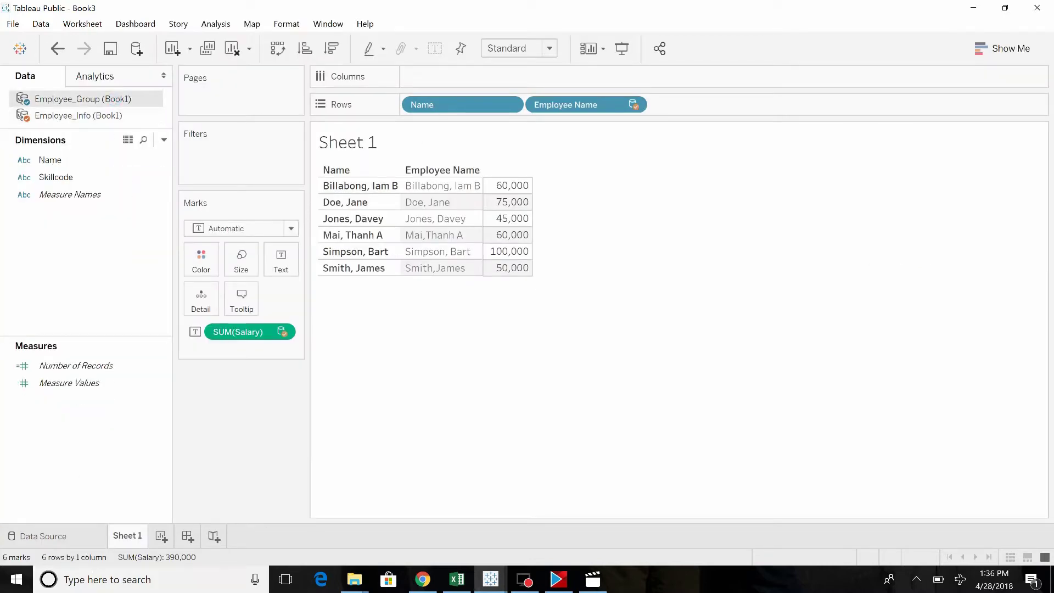
left_click(77, 536)
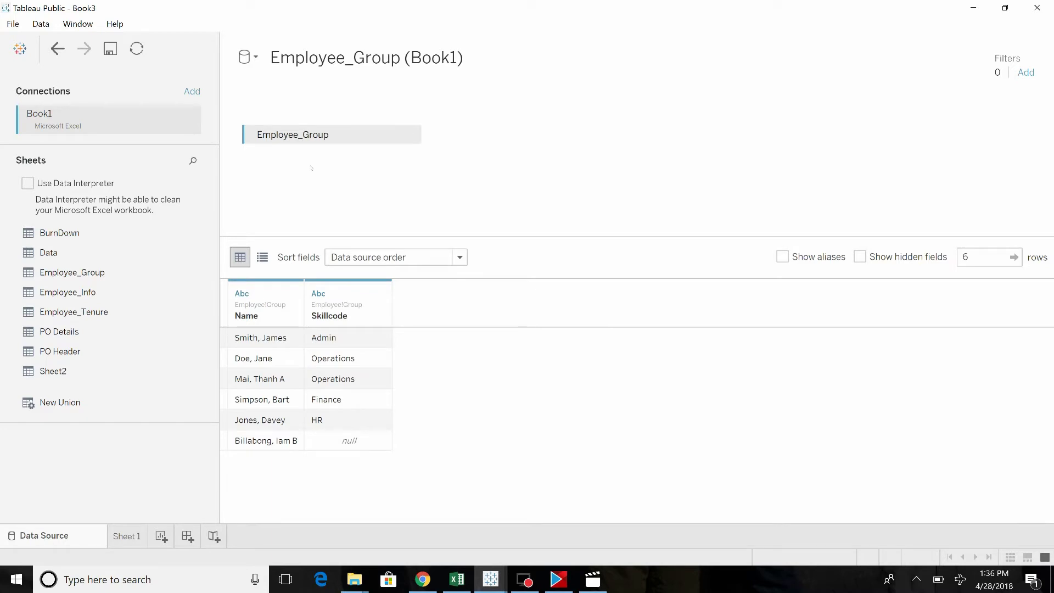
left_click(131, 537)
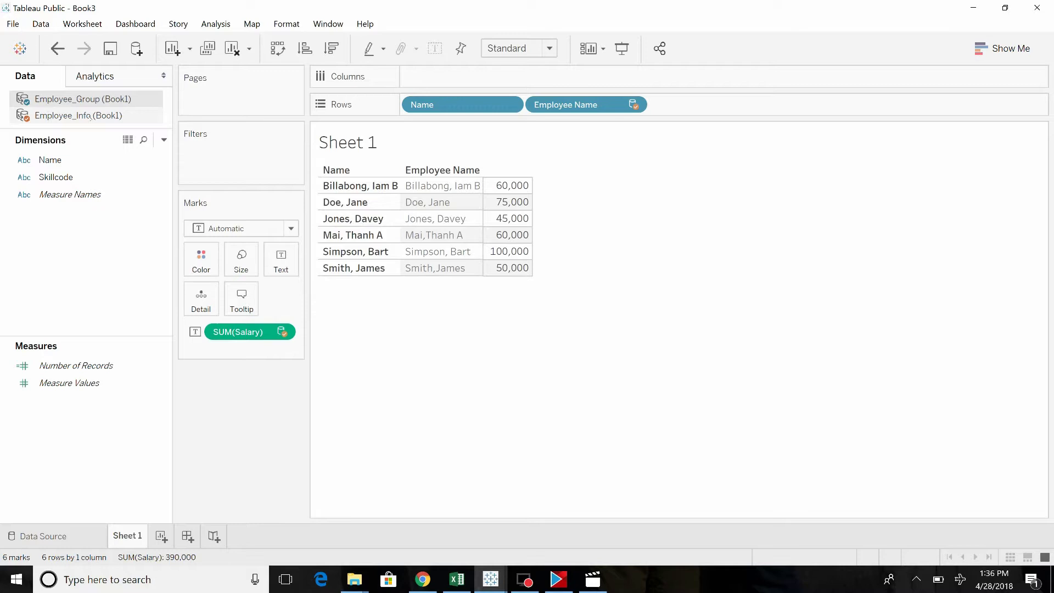
left_click(89, 116)
left_click(102, 200)
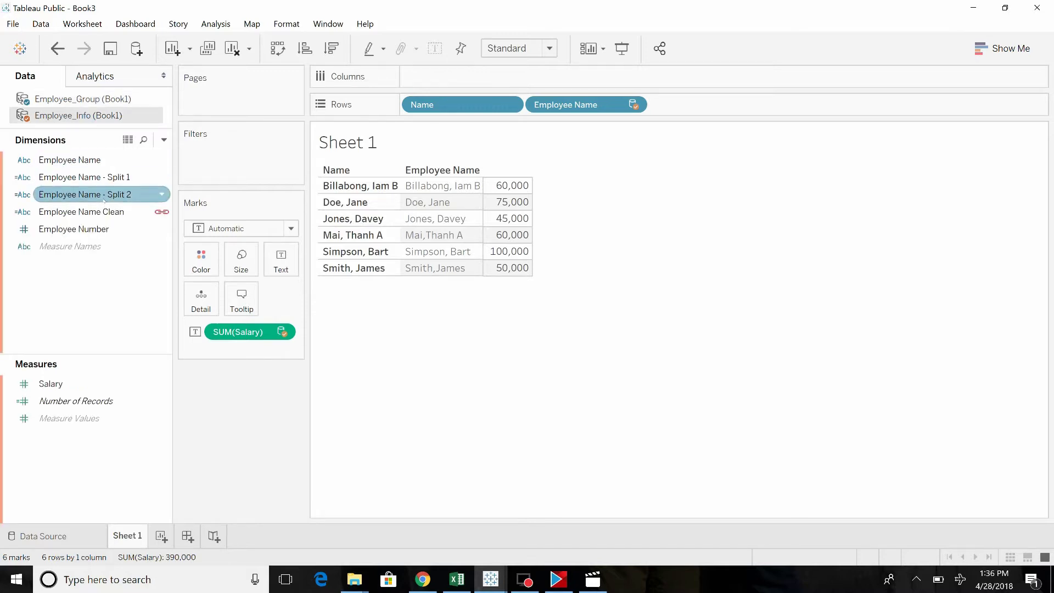
left_click(79, 536)
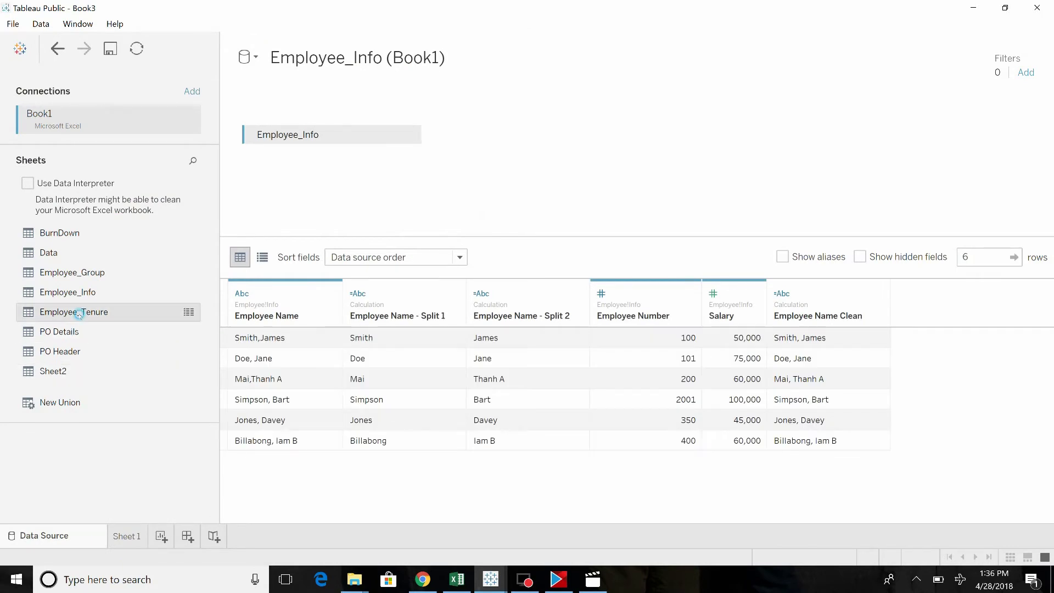
- Inner-join Employee_Tenure to Employee_Info on Employee Number, then return to Sheet 1
left_click_drag(77, 311, 554, 134)
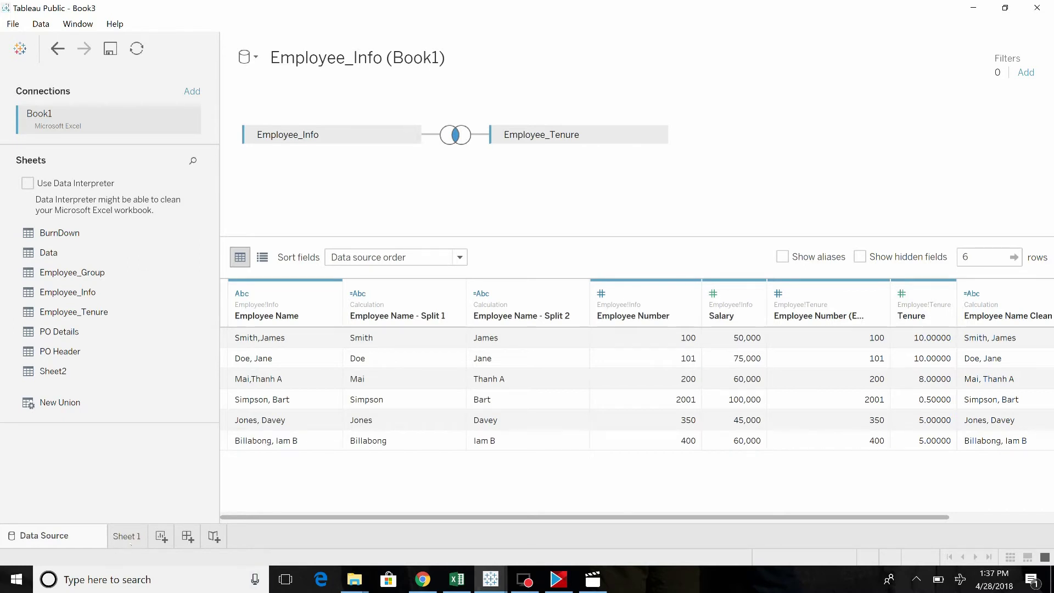
left_click(129, 532)
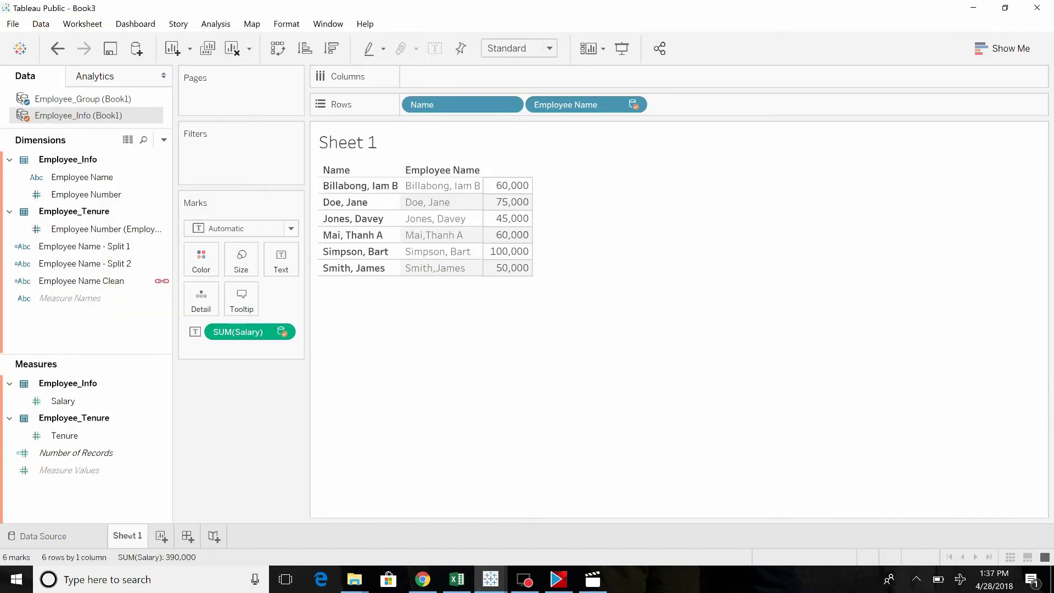
- Add the Tenure measure to the Rows shelf of Sheet 1
left_click(41, 451)
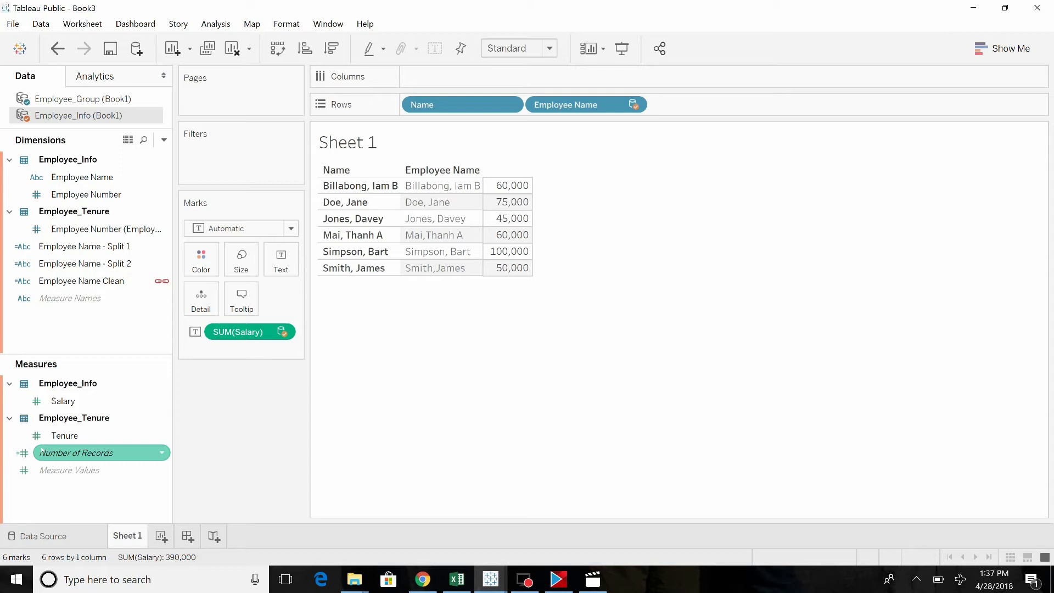
left_click(75, 436)
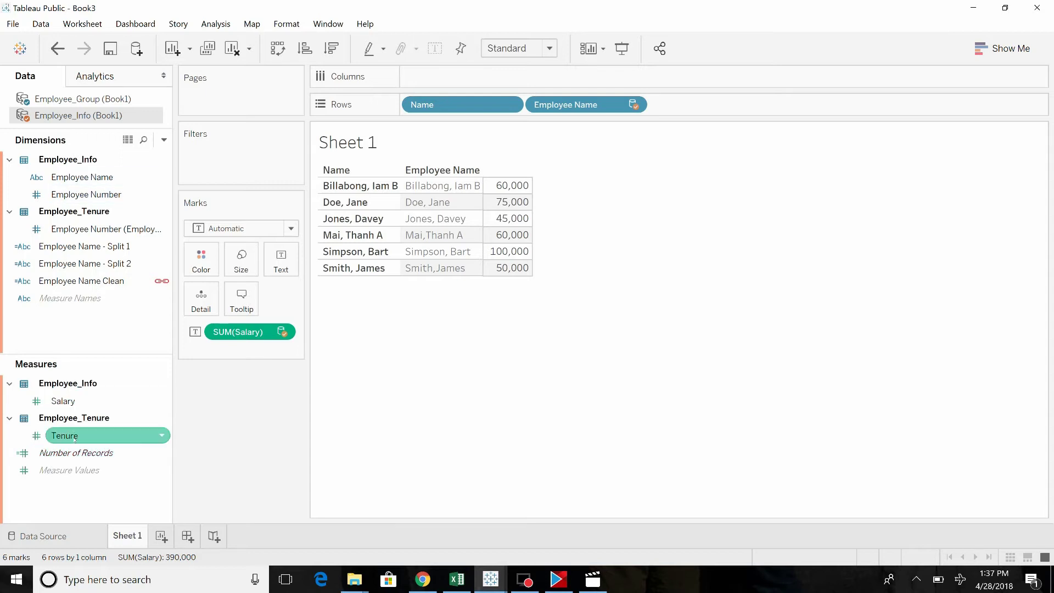
left_click(75, 438)
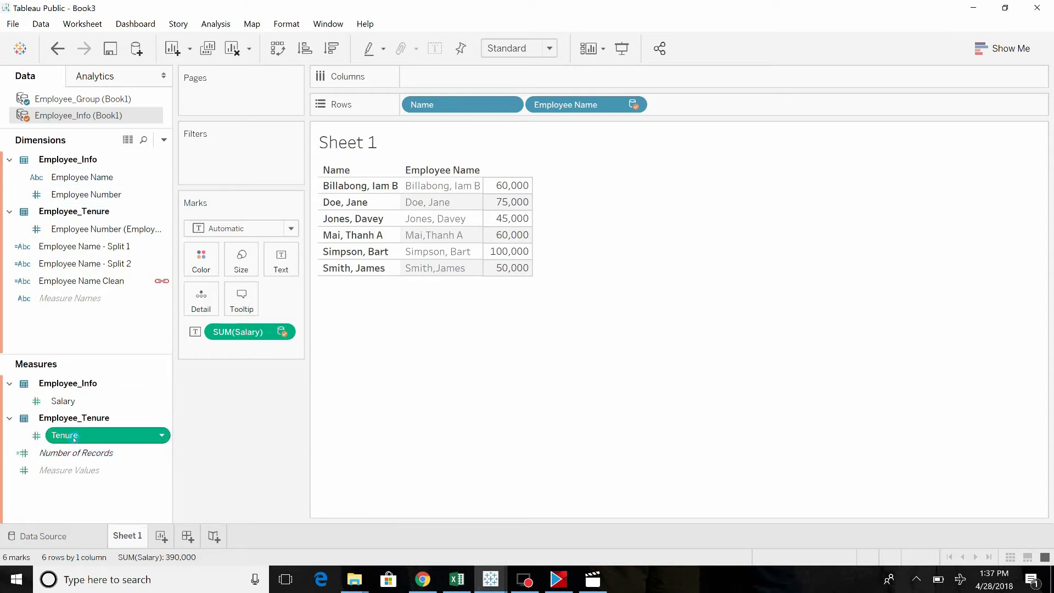
mouse_move(74, 439)
left_mouse_down()
mouse_move(680, 165)
mouse_move(688, 104)
mouse_move(464, 278)
mouse_move(296, 269)
left_mouse_up()
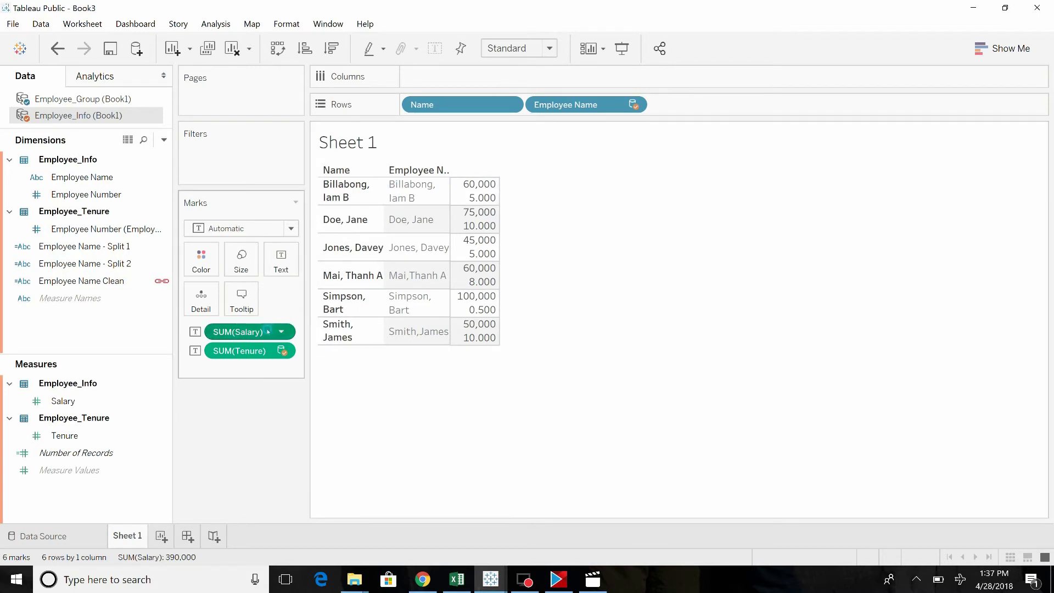
left_click_drag(242, 331, 726, 109)
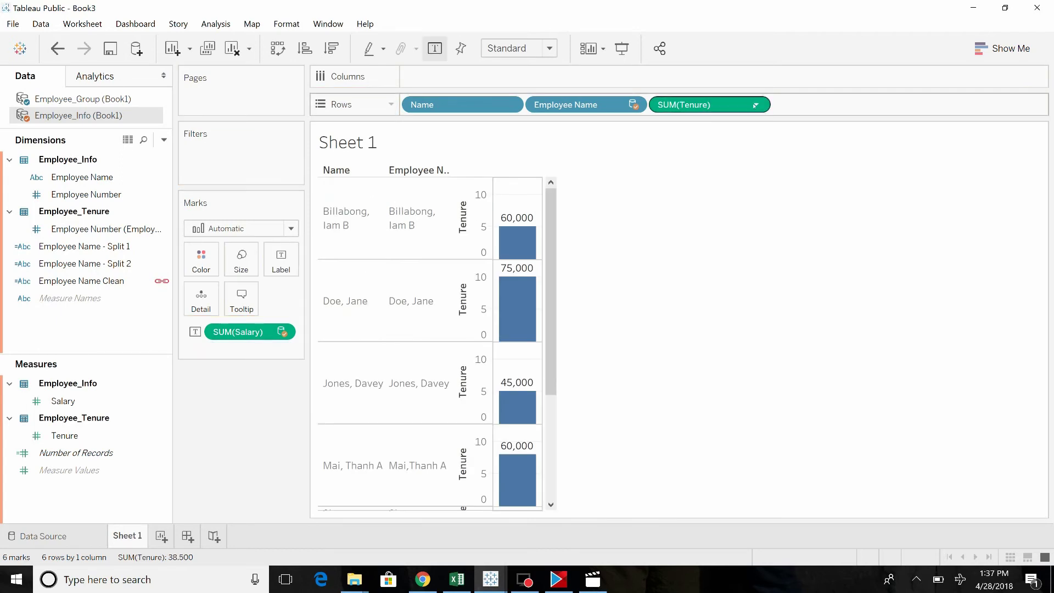
- Set SUM(Tenure) to Discrete and remove the duplicate Employee Name column from Rows
left_click(755, 104)
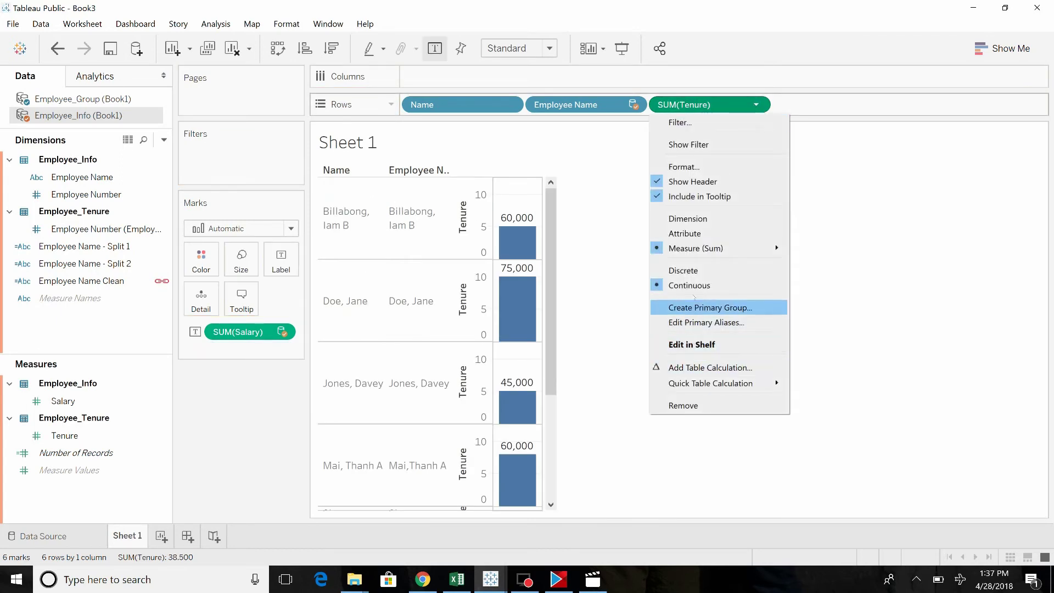
left_click(683, 270)
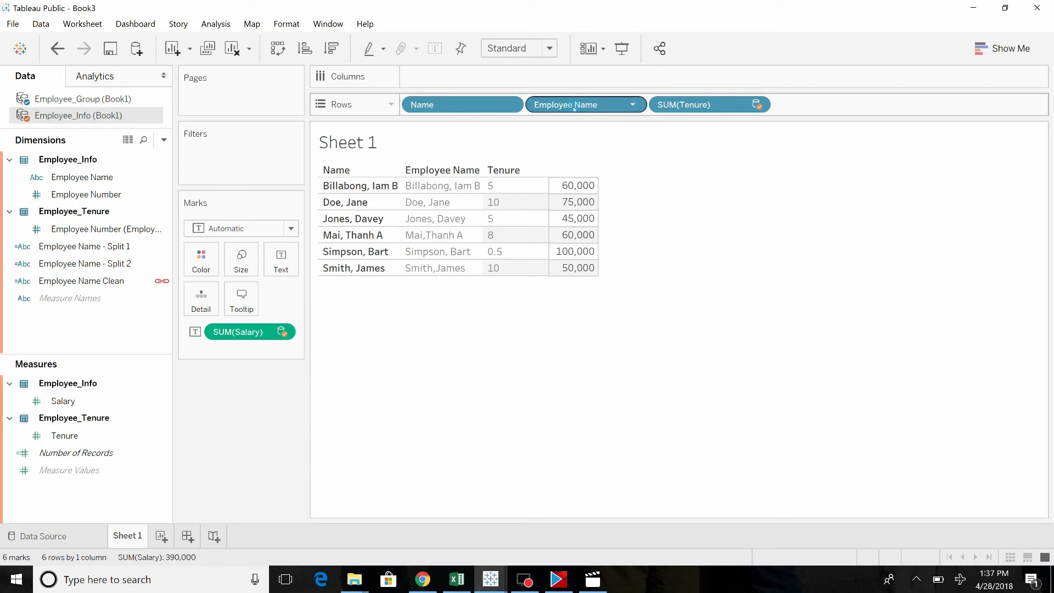
left_click_drag(574, 109, 264, 434)
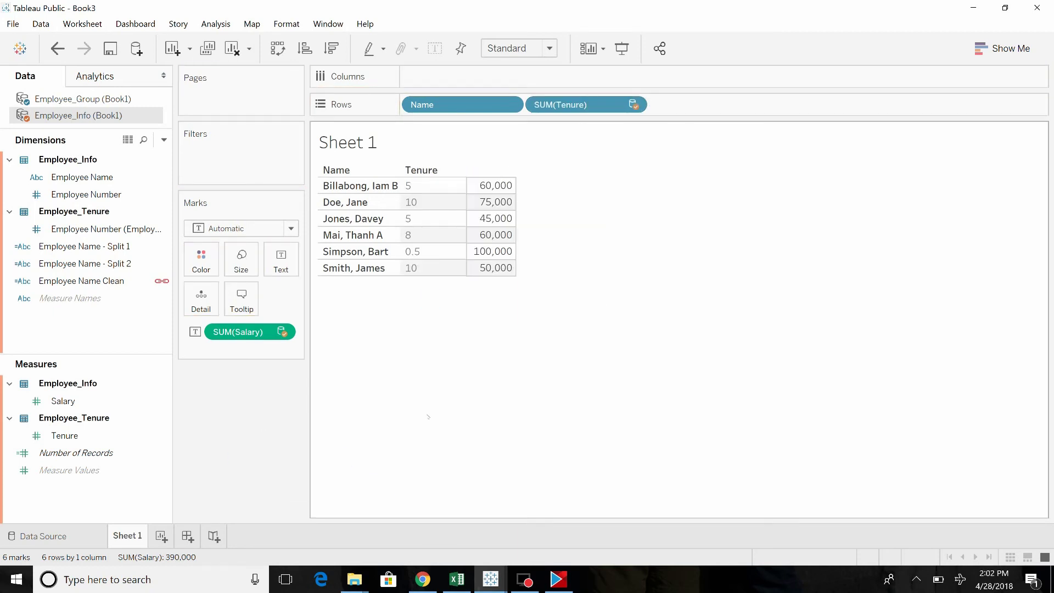
left_click(39, 536)
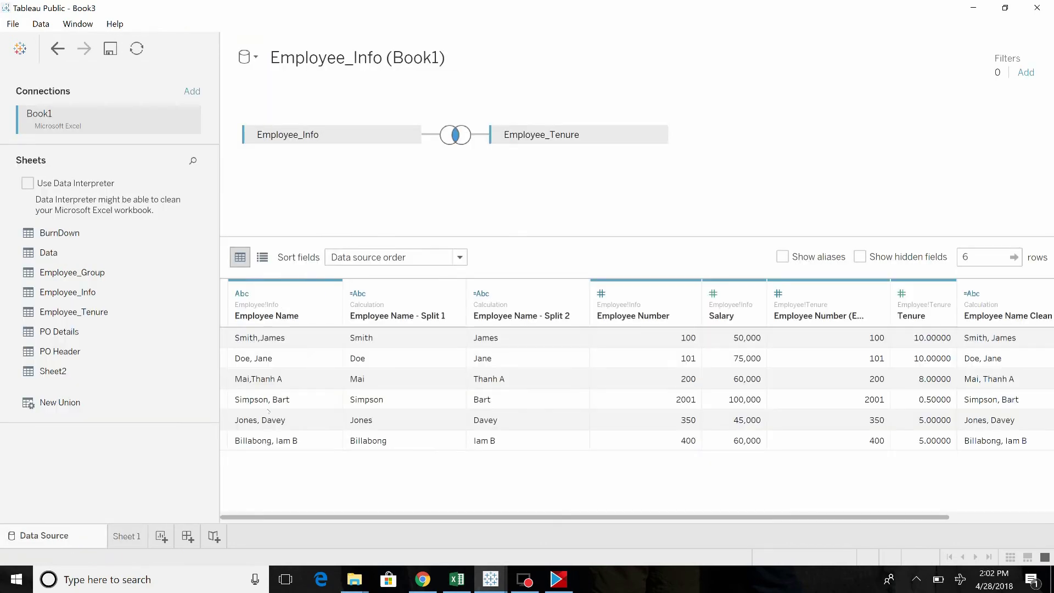
left_click(125, 537)
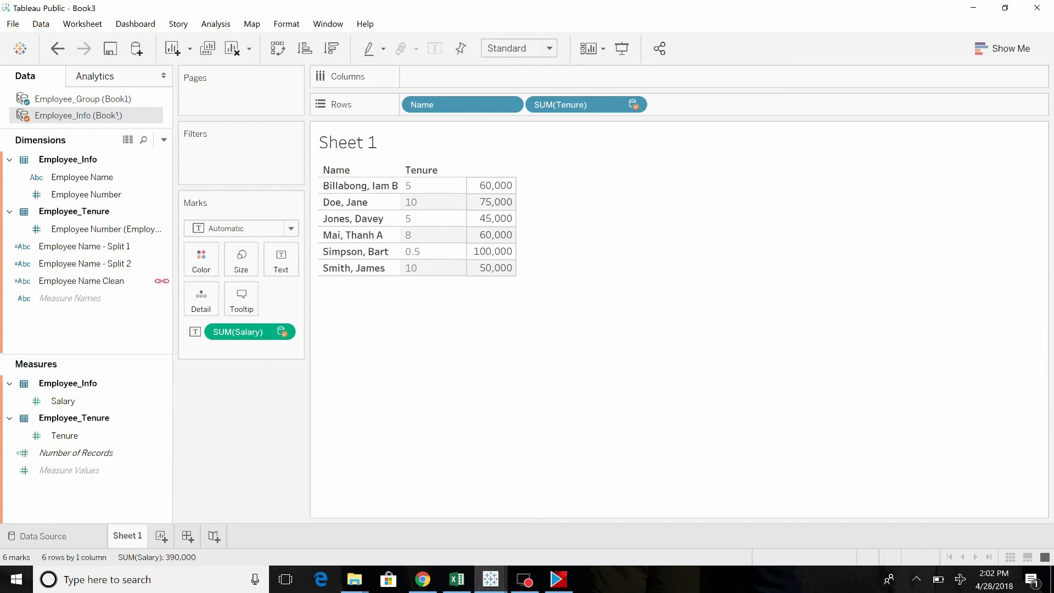
left_click(40, 24)
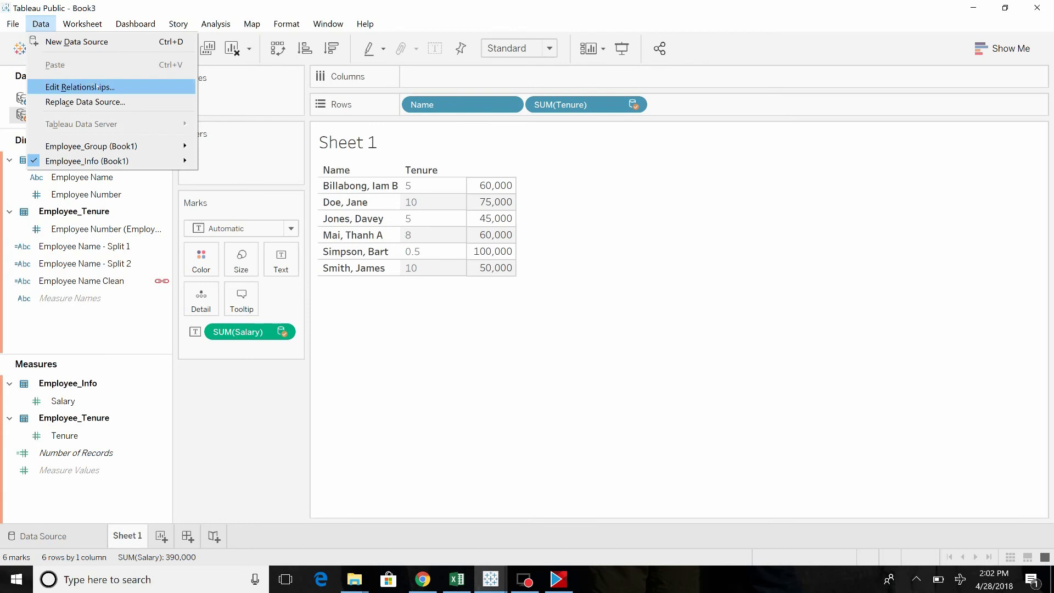
left_click(523, 323)
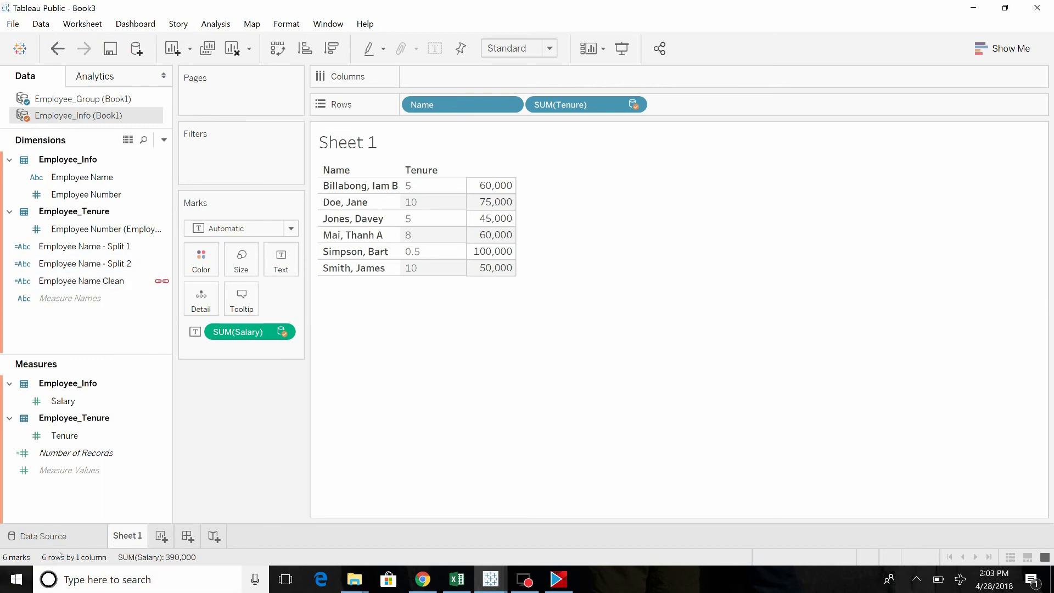
left_click(110, 99)
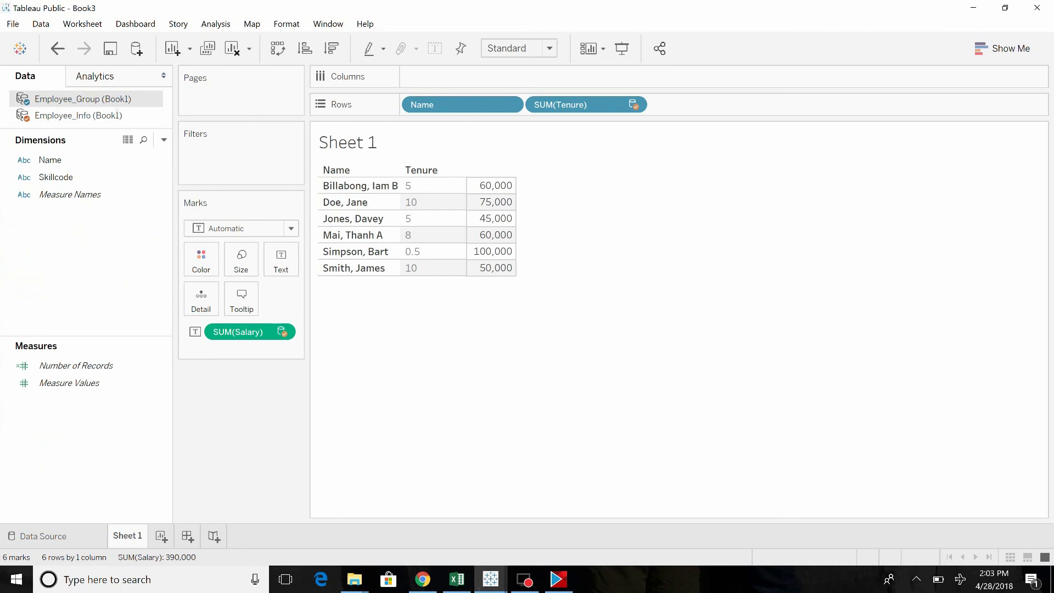
left_click(110, 115)
left_click(113, 99)
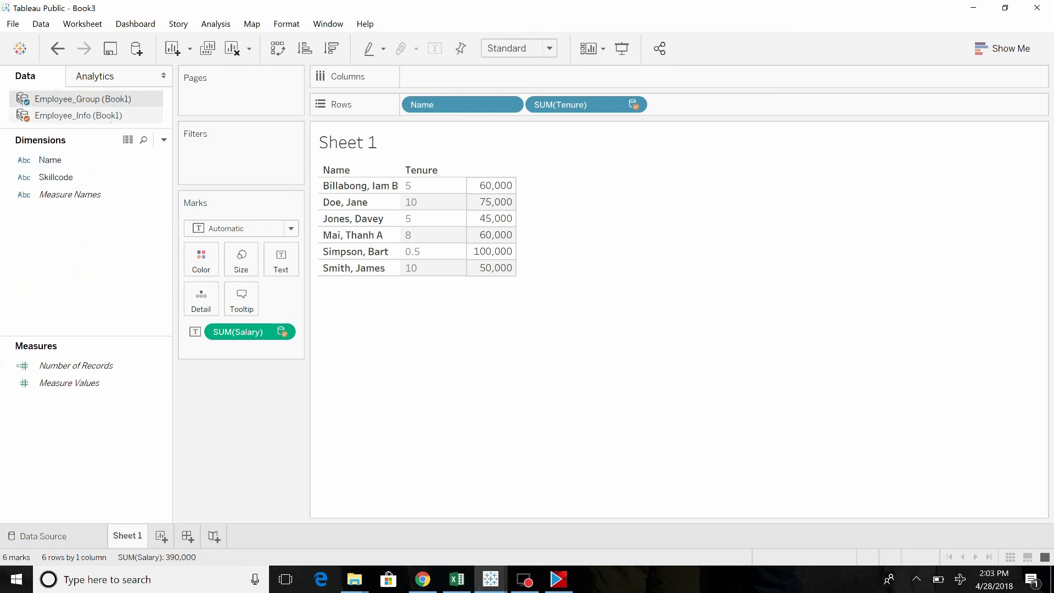
left_click(108, 116)
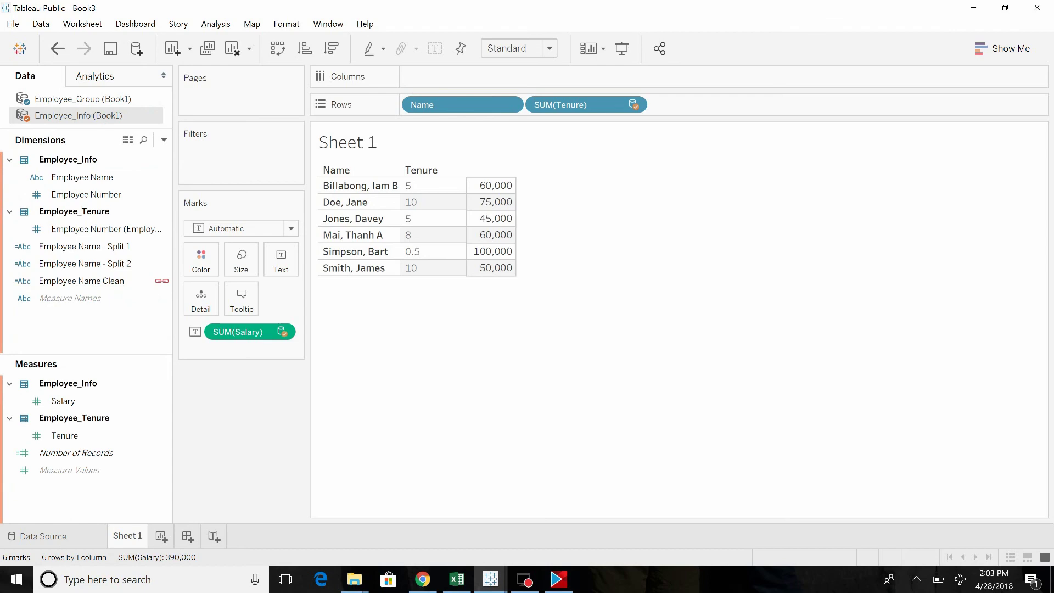